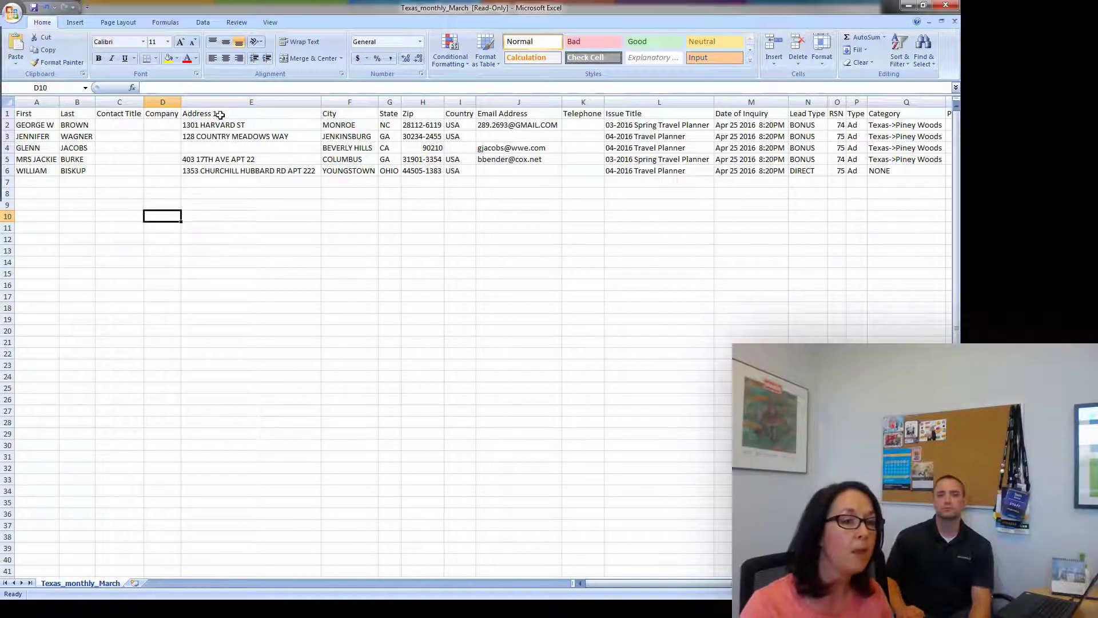
Examine the First, Last and Address 1 columns of the Texas_monthly_March sheet
{"action": "left_click", "coordinate": [34, 117]}
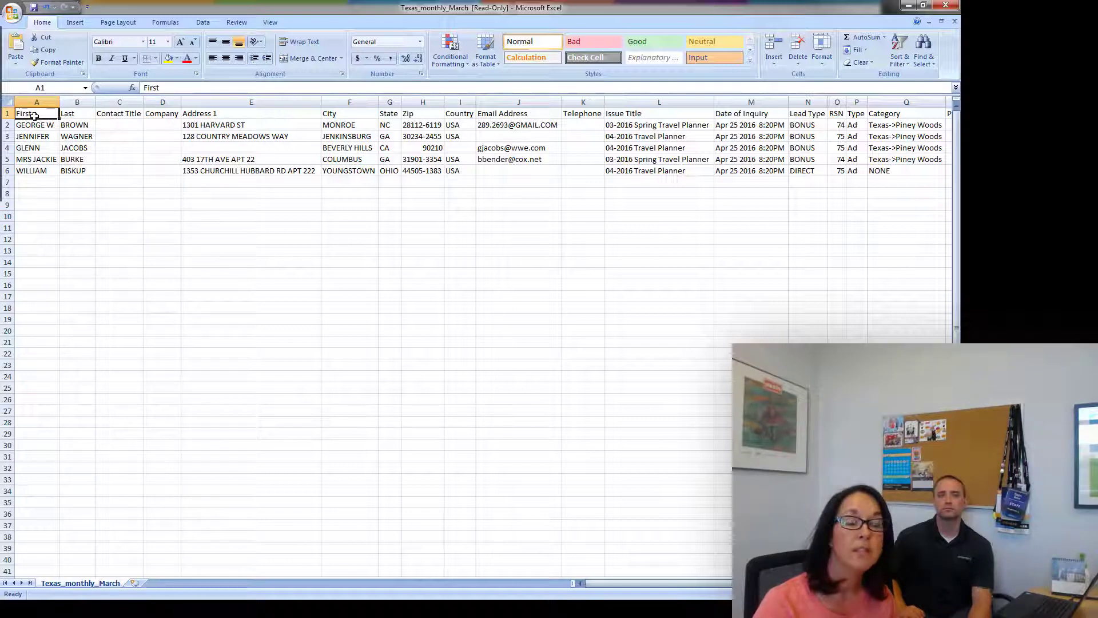
{"action": "left_click", "coordinate": [77, 115]}
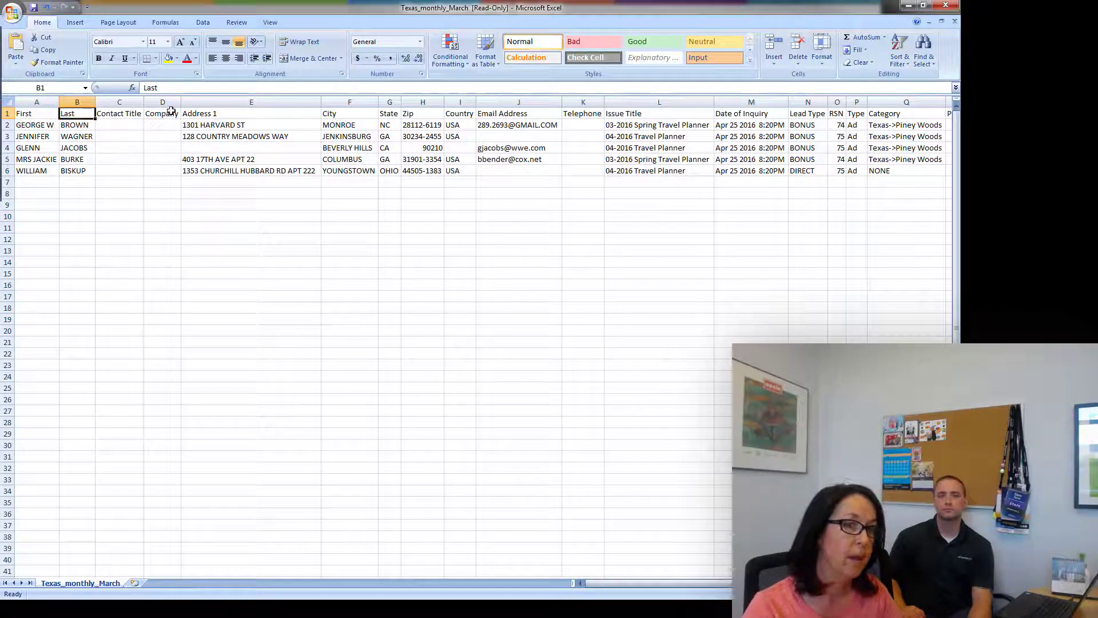
{"action": "left_click", "coordinate": [208, 123]}
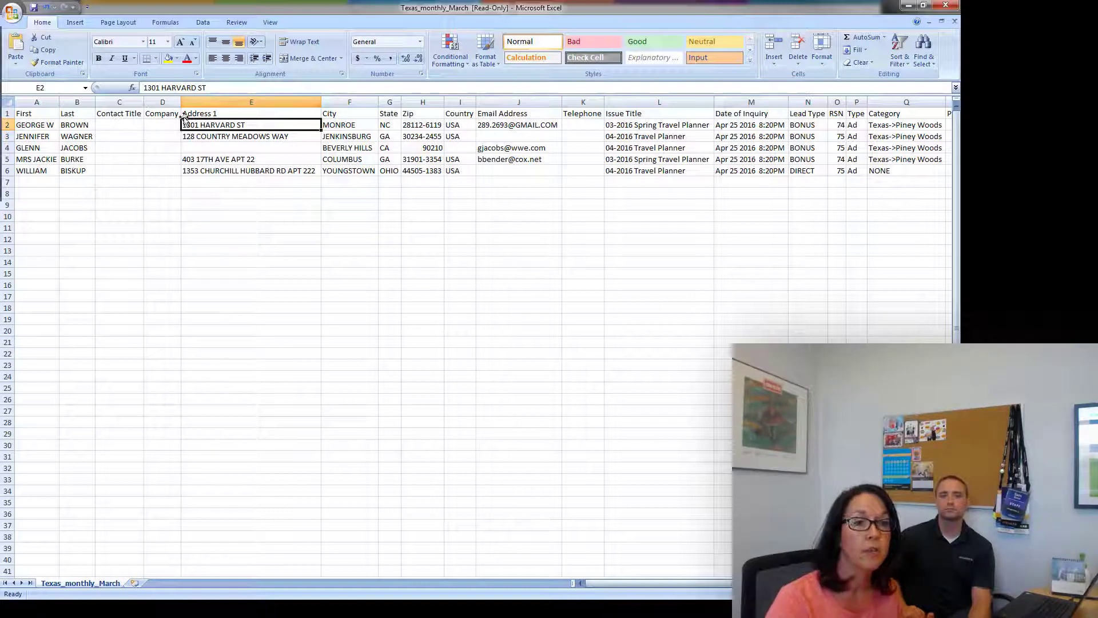
{"action": "left_click", "coordinate": [227, 113]}
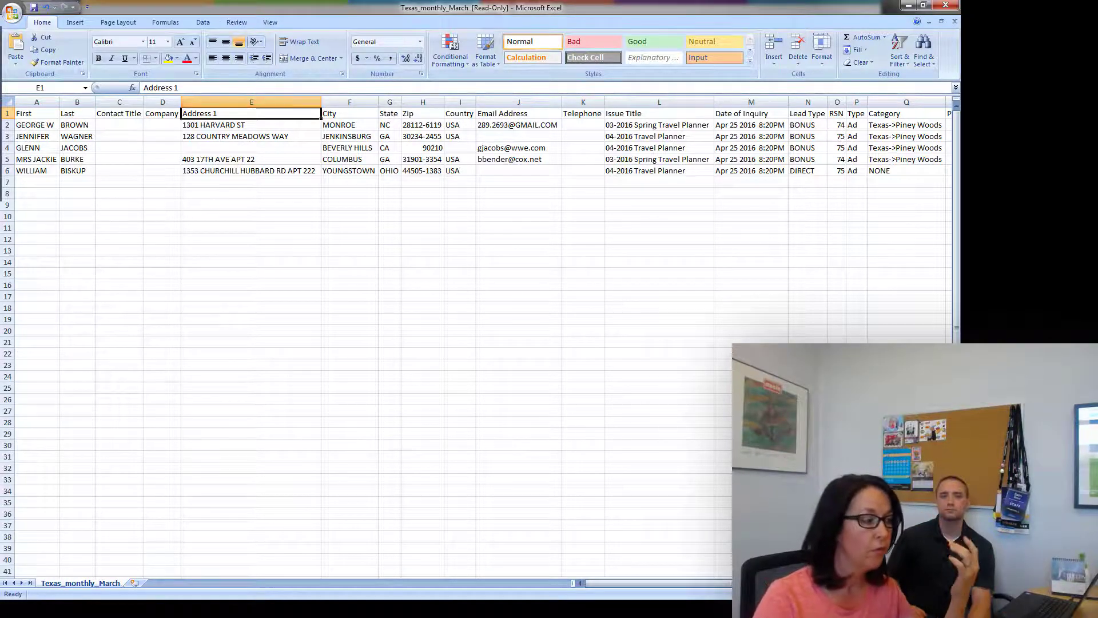
Switch to the Simpleview Training CRM in the browser and open a blank new contact form
{"action": "key", "text": "alt+Tab"}
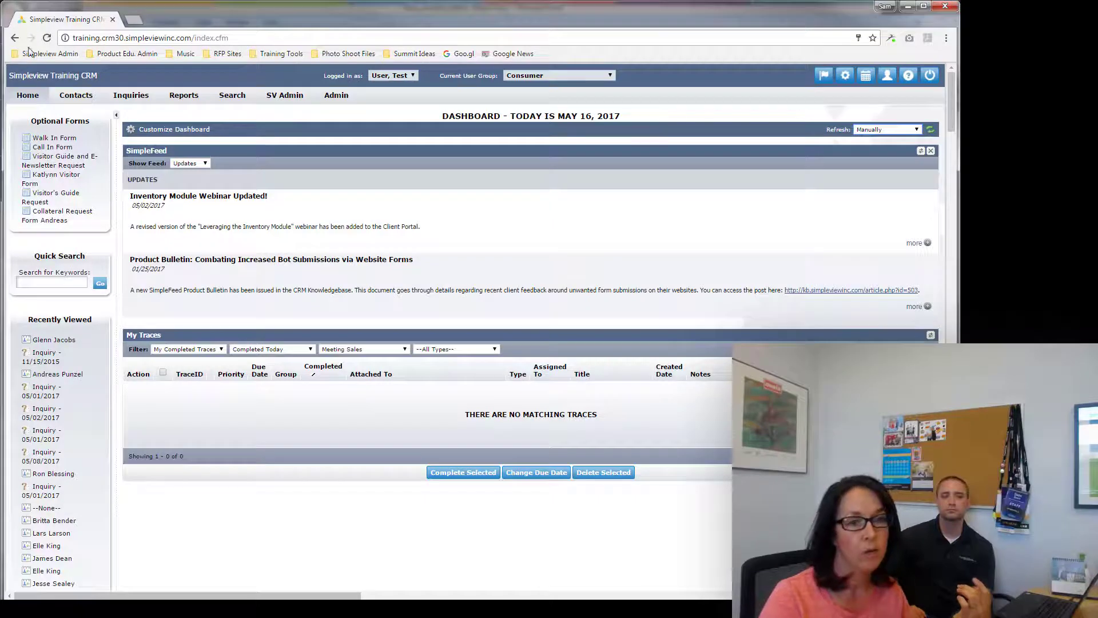
{"action": "left_click", "coordinate": [103, 102]}
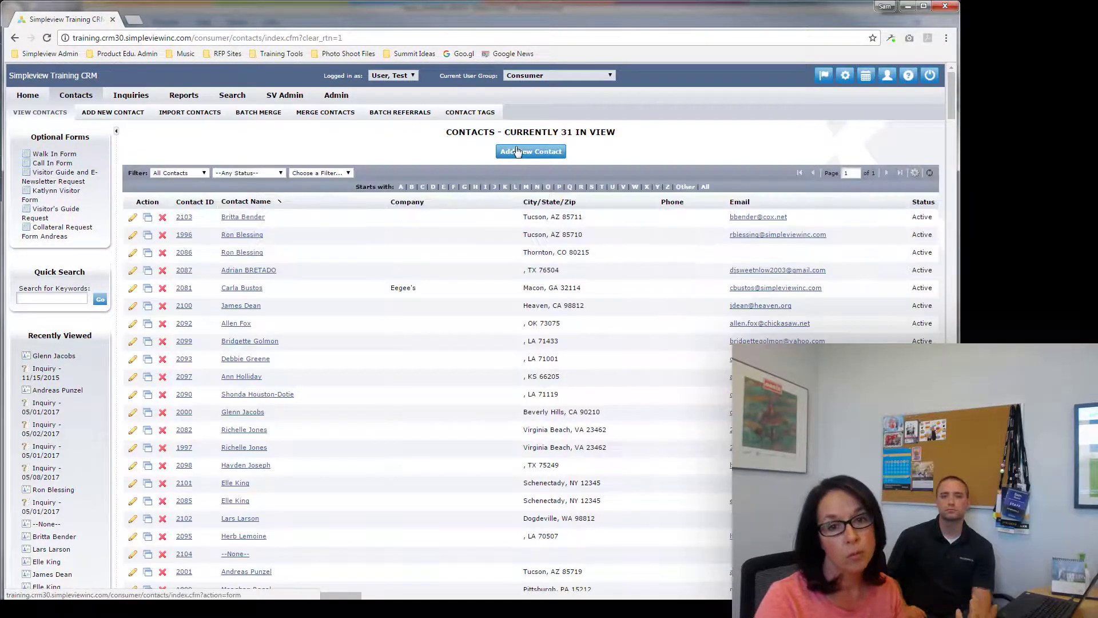
{"action": "left_click", "coordinate": [516, 151]}
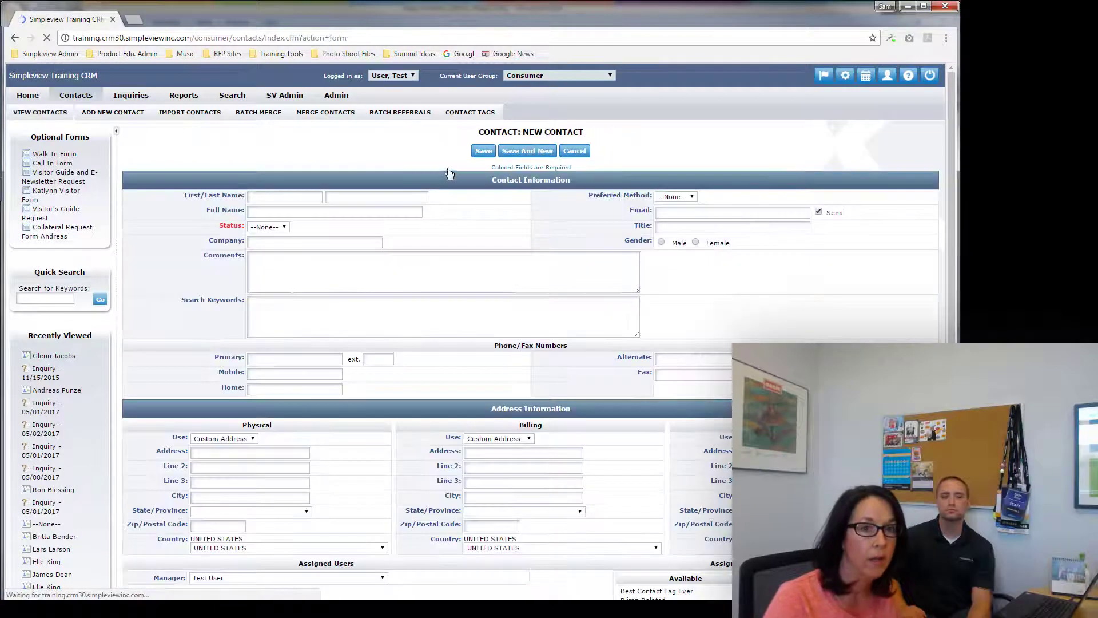
Examine the form's first/last name and physical, billing and third address fields, and return to the Texas_monthly_March workbook in Excel
{"action": "left_click_drag", "start_coordinate": [192, 196], "coordinate": [240, 198]}
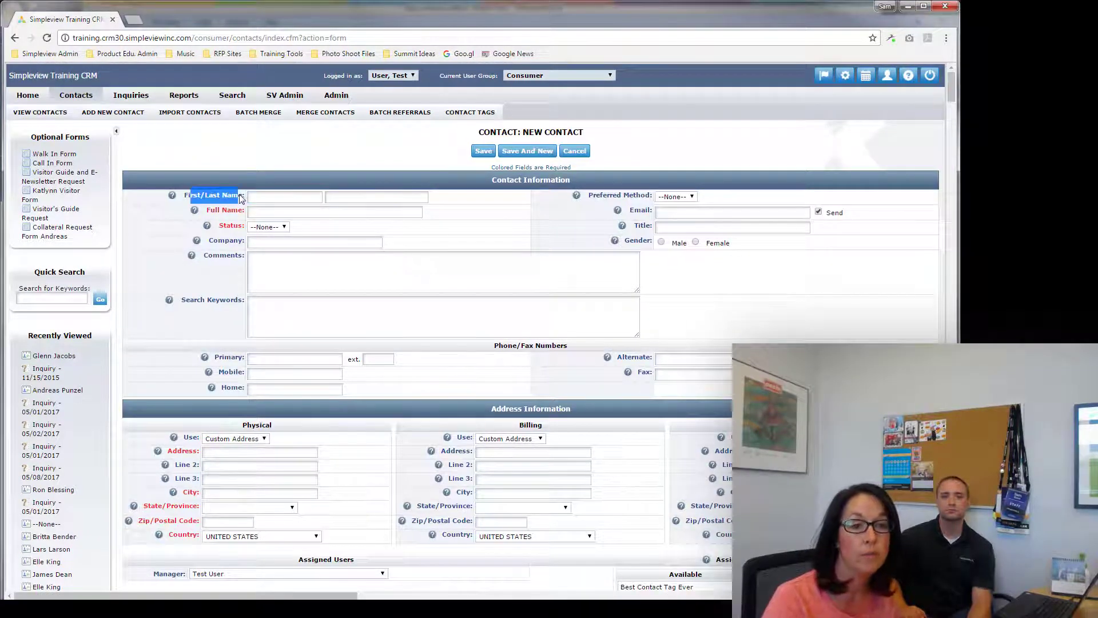
{"action": "left_click", "coordinate": [372, 198]}
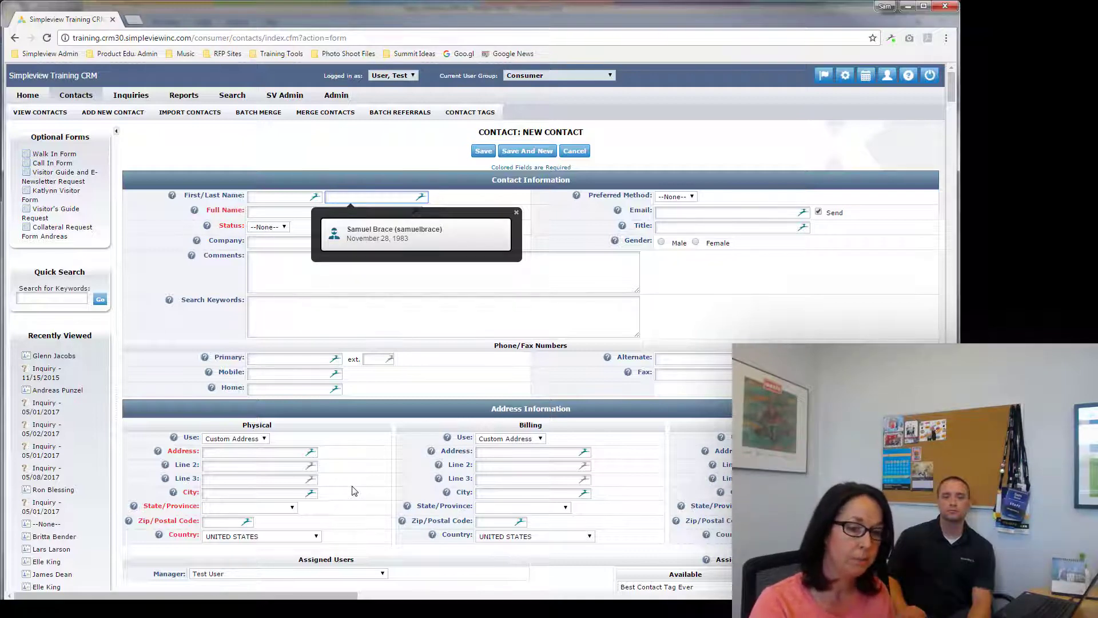
{"action": "left_click", "coordinate": [208, 452]}
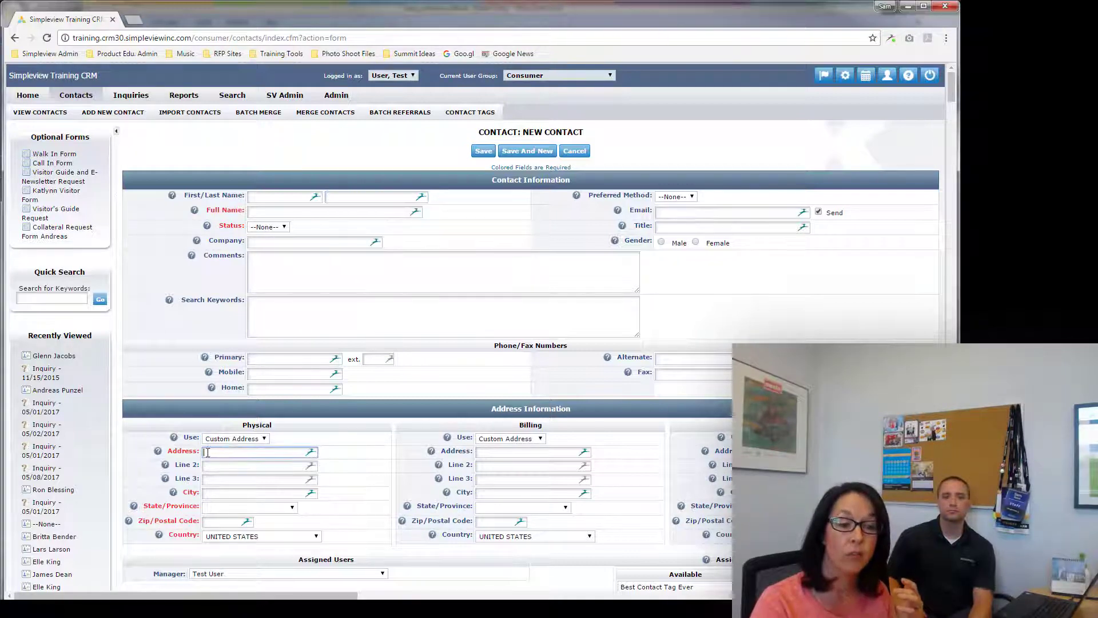
{"action": "left_click", "coordinate": [255, 452]}
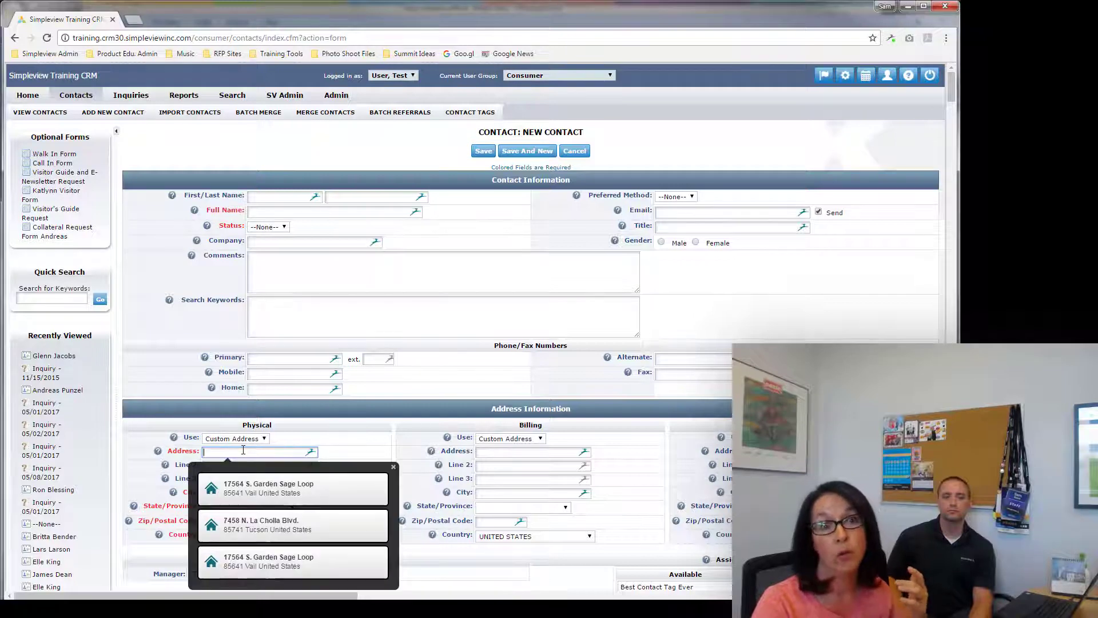
{"action": "left_click", "coordinate": [490, 452]}
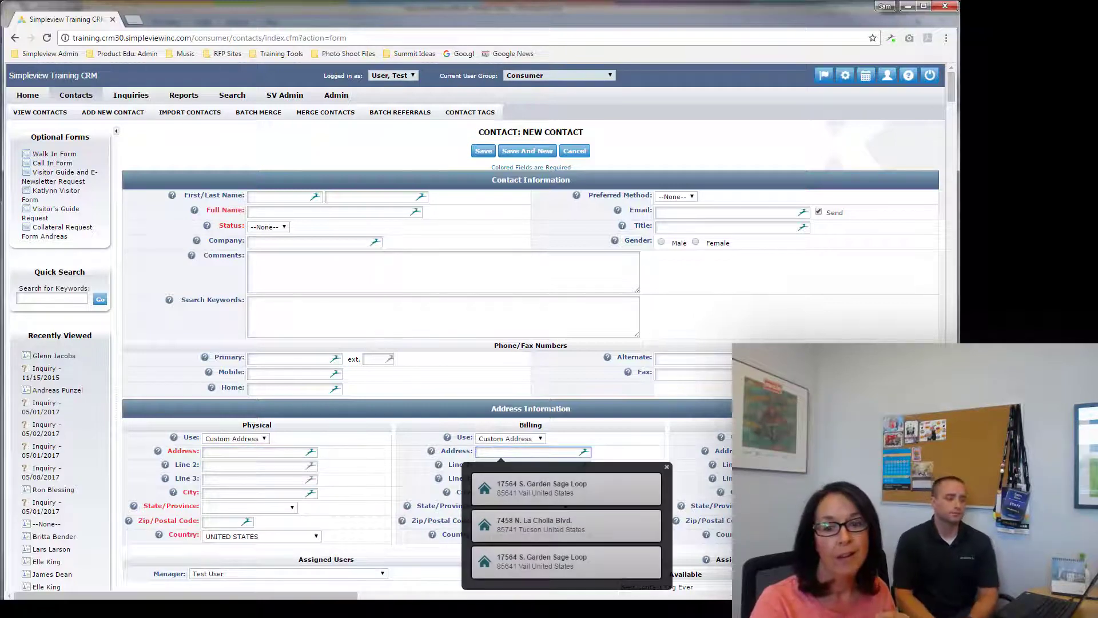
{"action": "left_click", "coordinate": [765, 452]}
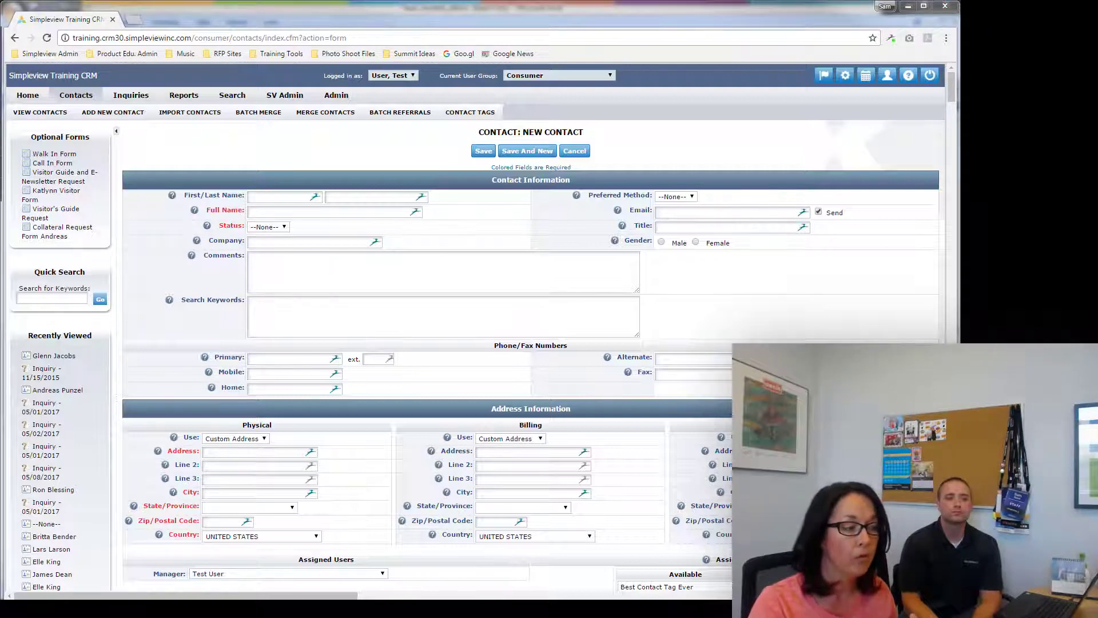
{"action": "key", "text": "alt+Tab"}
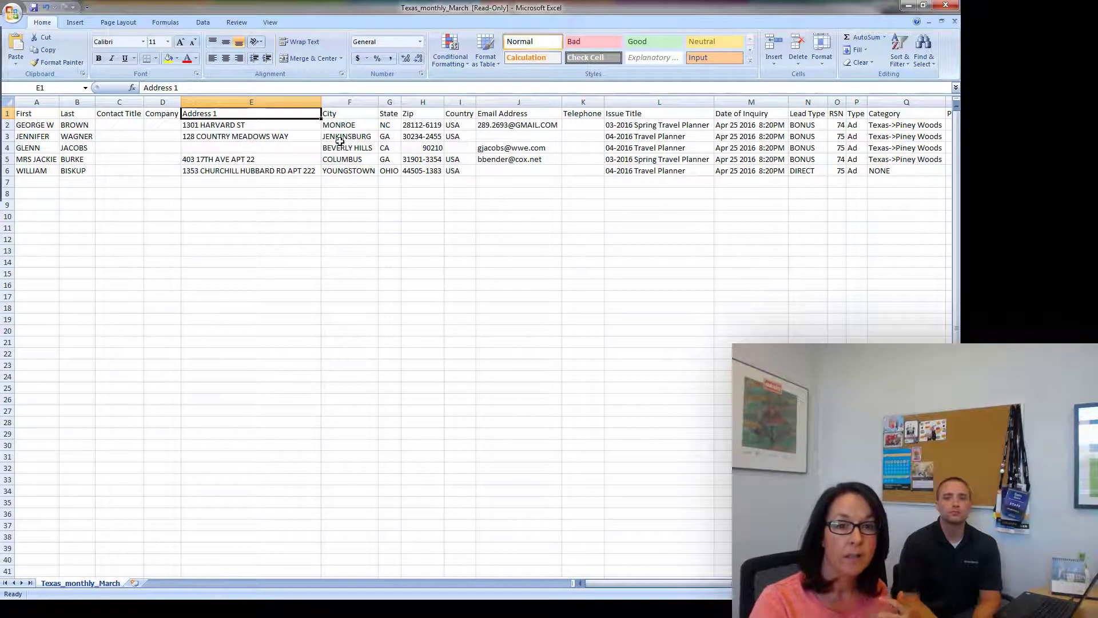
{"action": "left_click", "coordinate": [311, 102]}
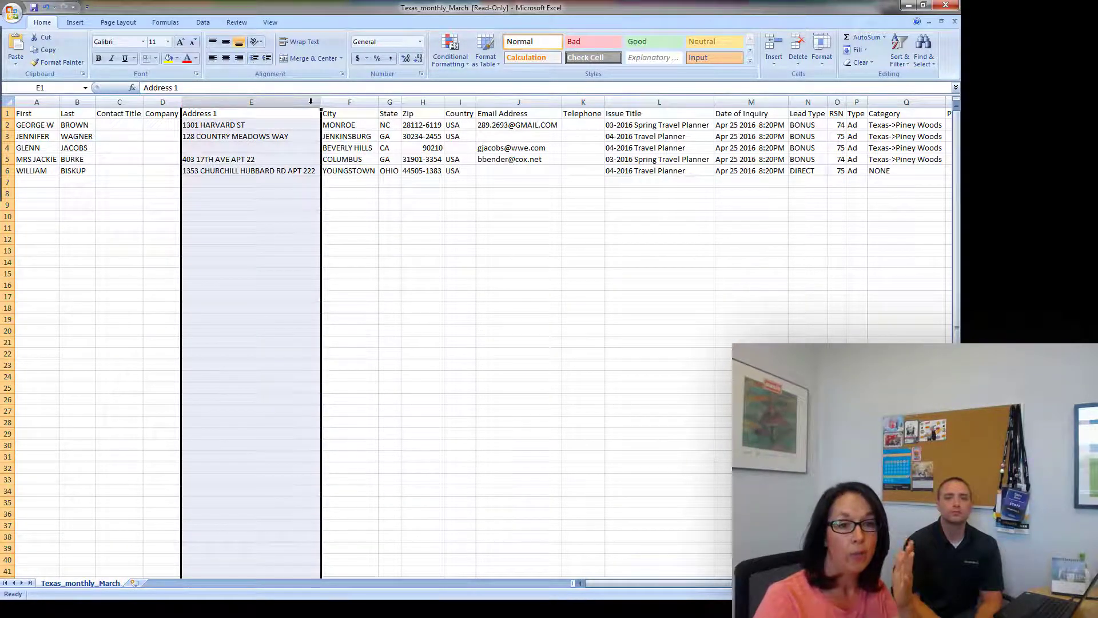
{"action": "right_click", "coordinate": [312, 103]}
{"action": "left_click", "coordinate": [341, 153]}
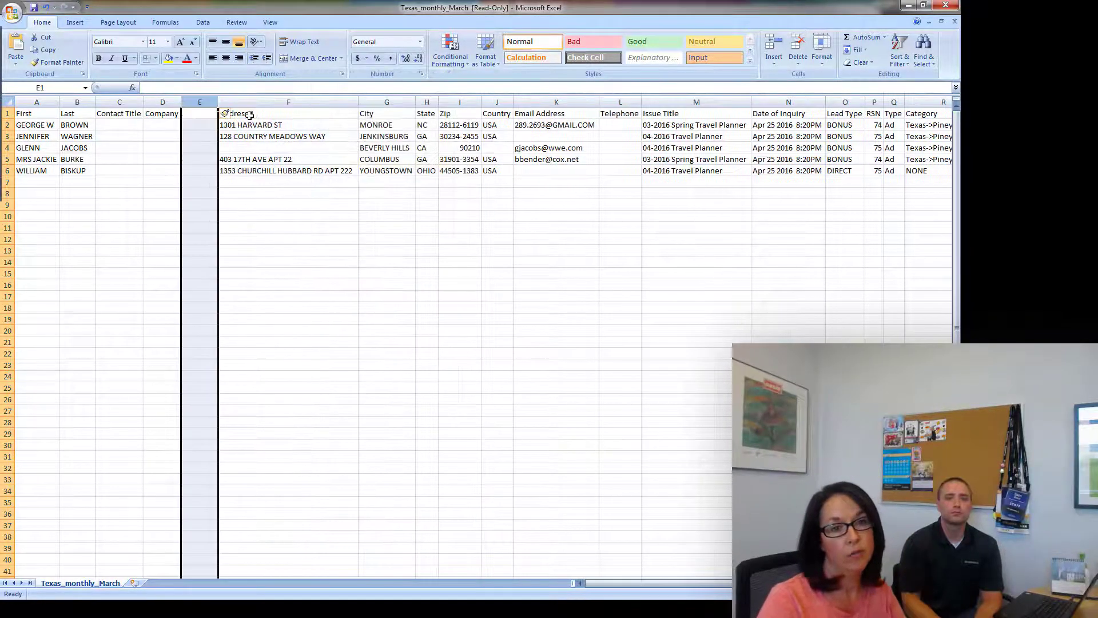
{"action": "left_click", "coordinate": [233, 101]}
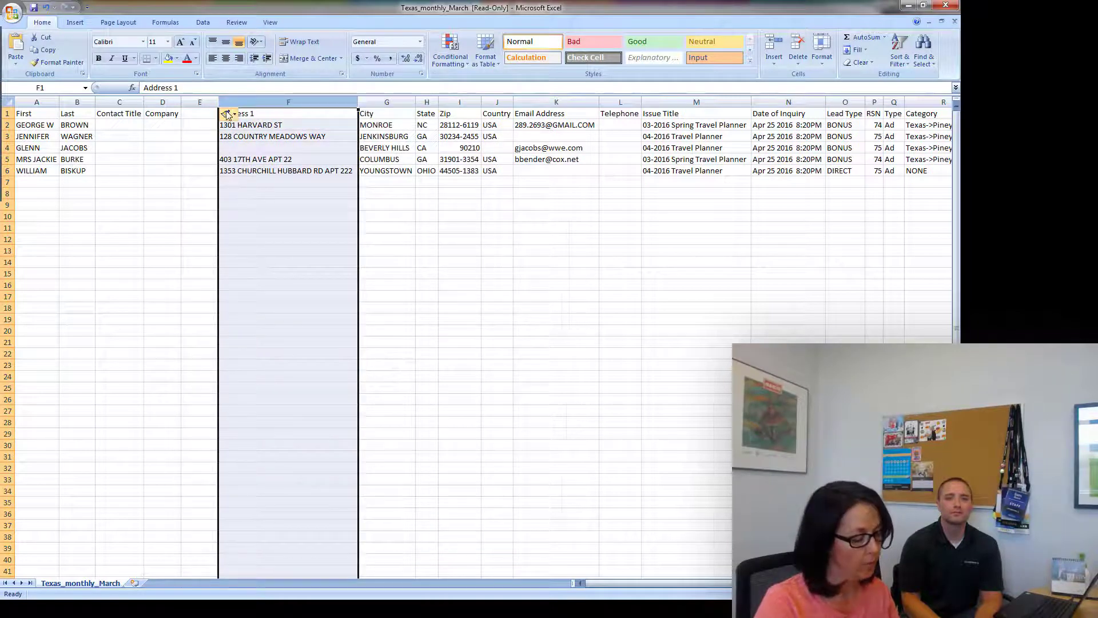
{"action": "key", "text": "ctrl+z"}
Insert a blank column between Address 1 and City and give it the header "address 2"
{"action": "left_click", "coordinate": [343, 102]}
{"action": "right_click", "coordinate": [332, 103]}
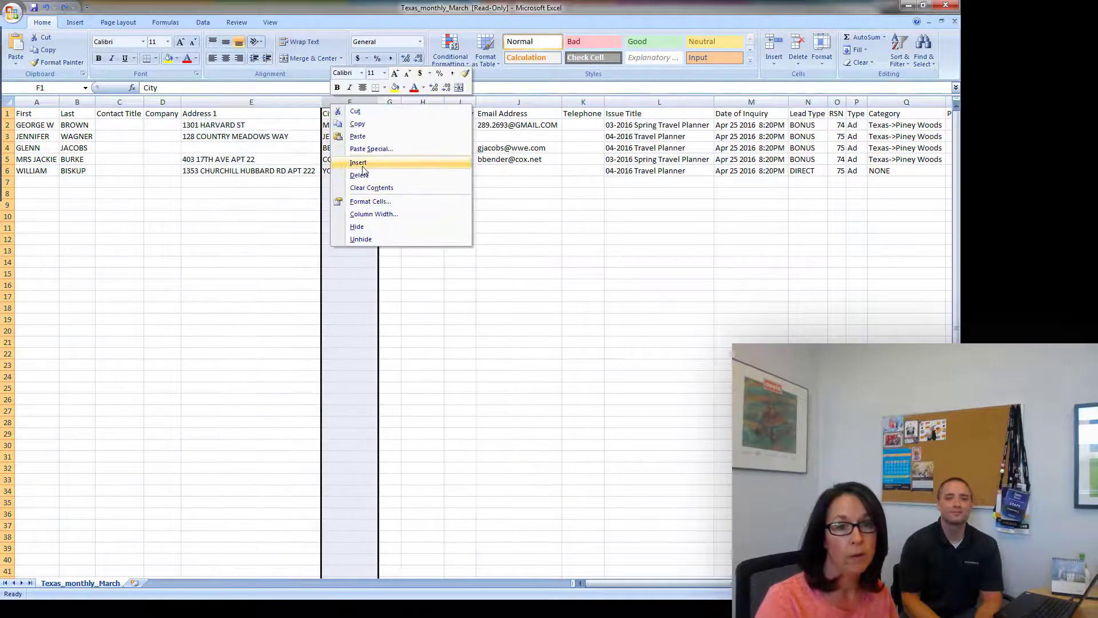
{"action": "left_click", "coordinate": [360, 163]}
{"action": "left_click", "coordinate": [347, 115]}
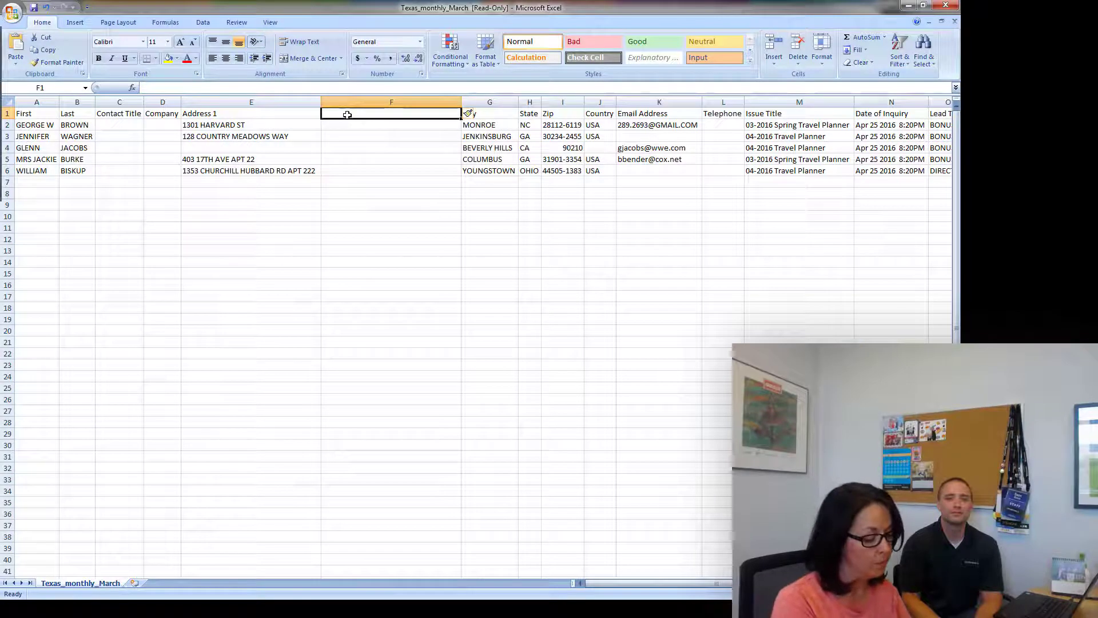
{"action": "key", "text": "Down"}
{"action": "type", "text": "a"}
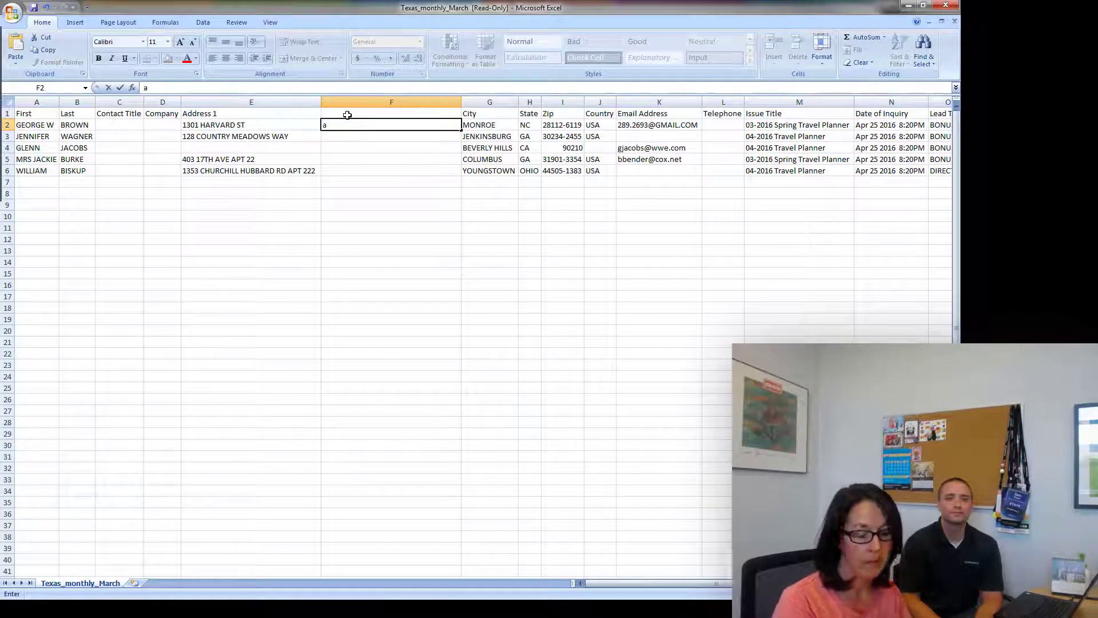
{"action": "key", "text": "Escape"}
{"action": "left_click", "coordinate": [347, 115]}
{"action": "type", "text": "add"}
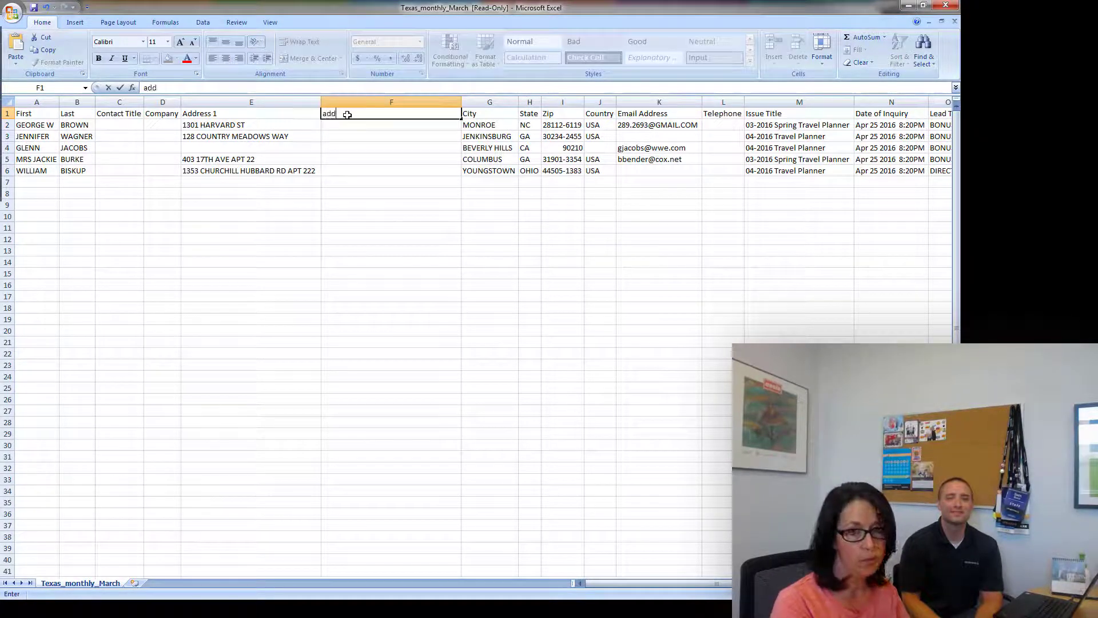
{"action": "type", "text": "ress 2"}
{"action": "key", "text": "Tab"}
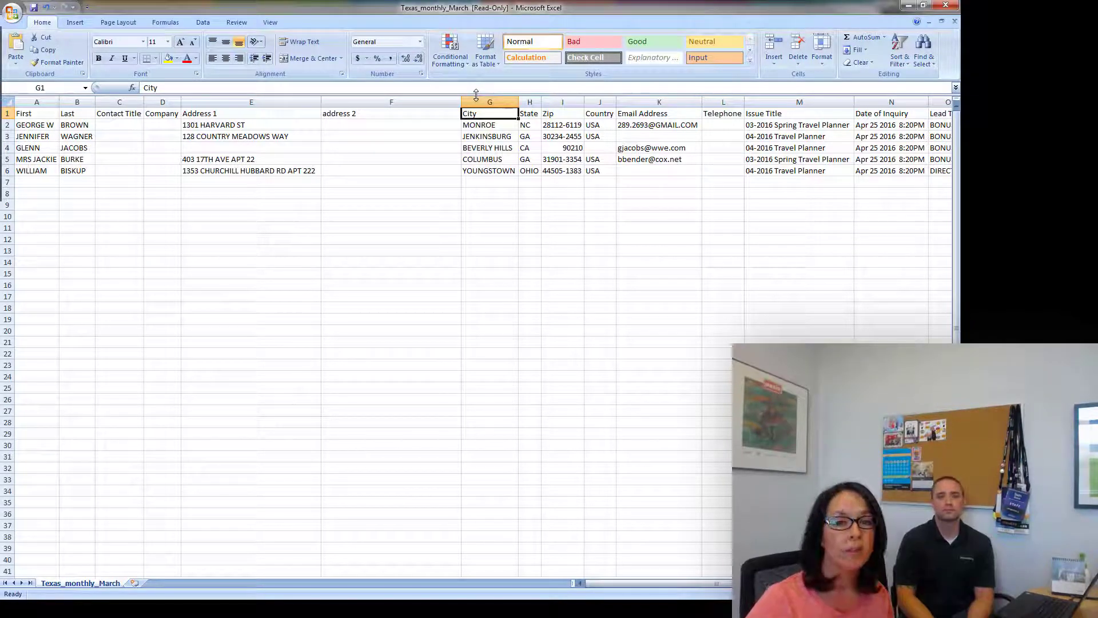
Widen the State column and change the state in row 6 to the abbreviation OH
{"action": "left_click", "coordinate": [533, 124]}
{"action": "left_click_drag", "start_coordinate": [542, 102], "coordinate": [566, 102]}
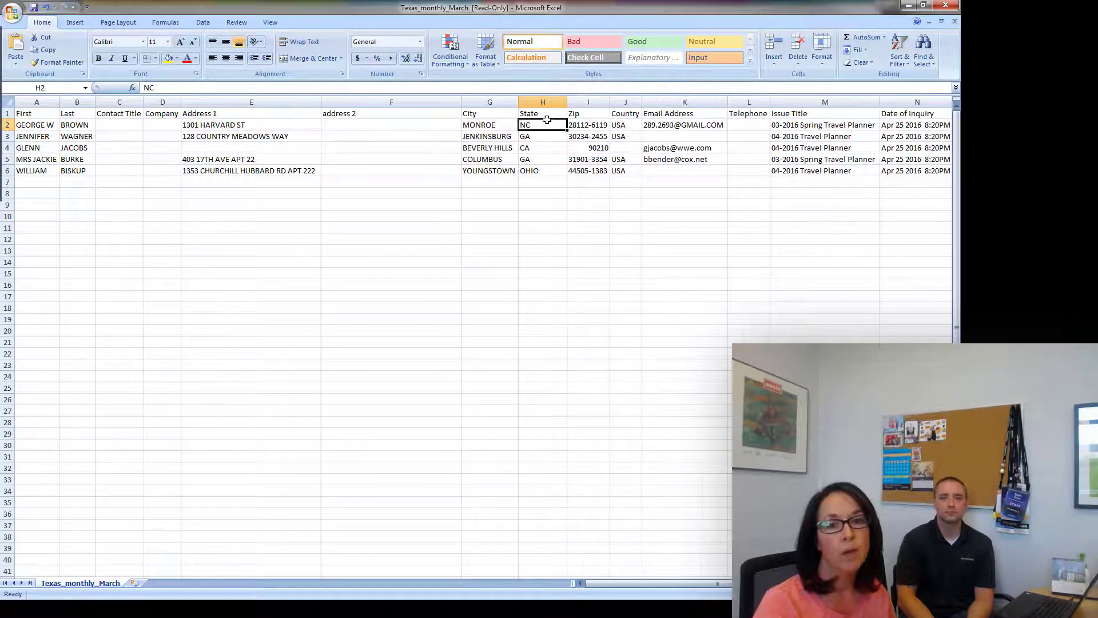
{"action": "left_click", "coordinate": [543, 170]}
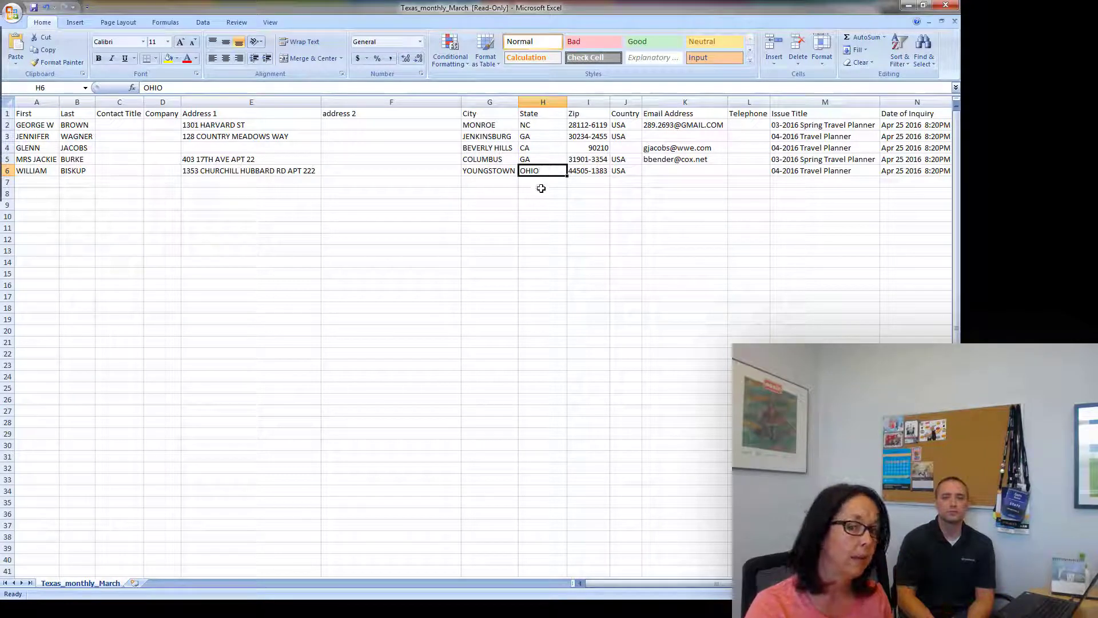
{"action": "left_click", "coordinate": [528, 125]}
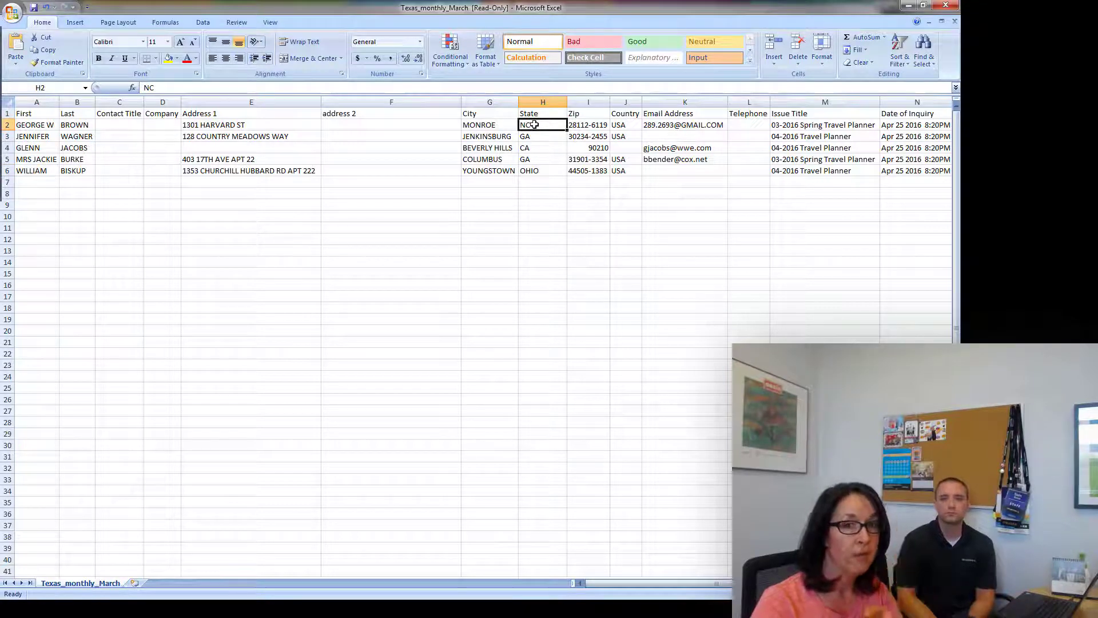
{"action": "left_click", "coordinate": [543, 170]}
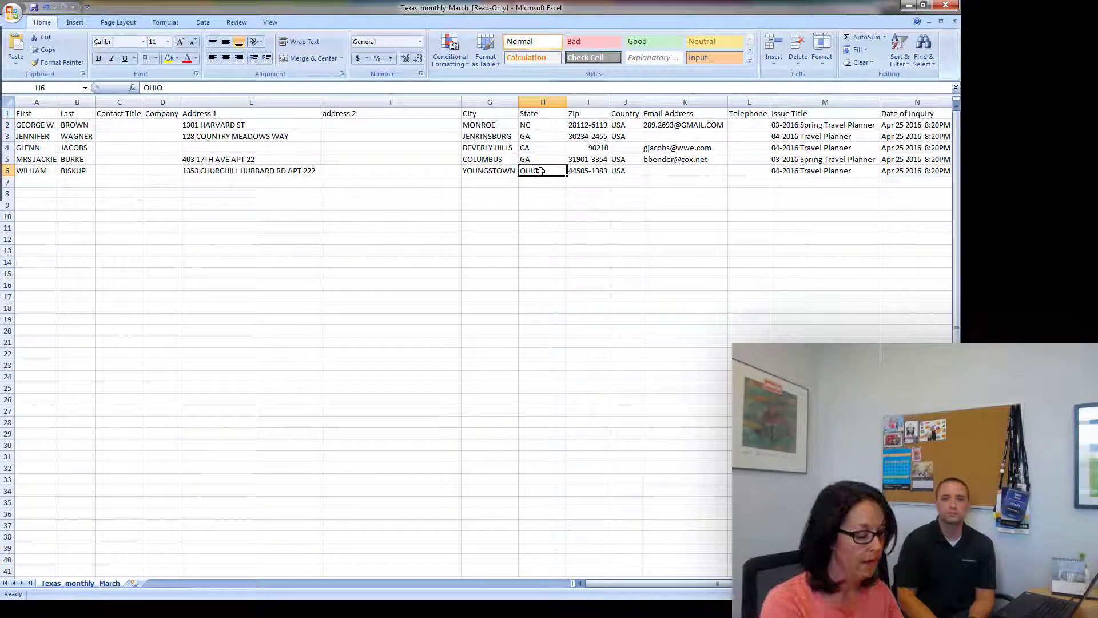
{"action": "type", "text": "OH"}
{"action": "left_click", "coordinate": [576, 215]}
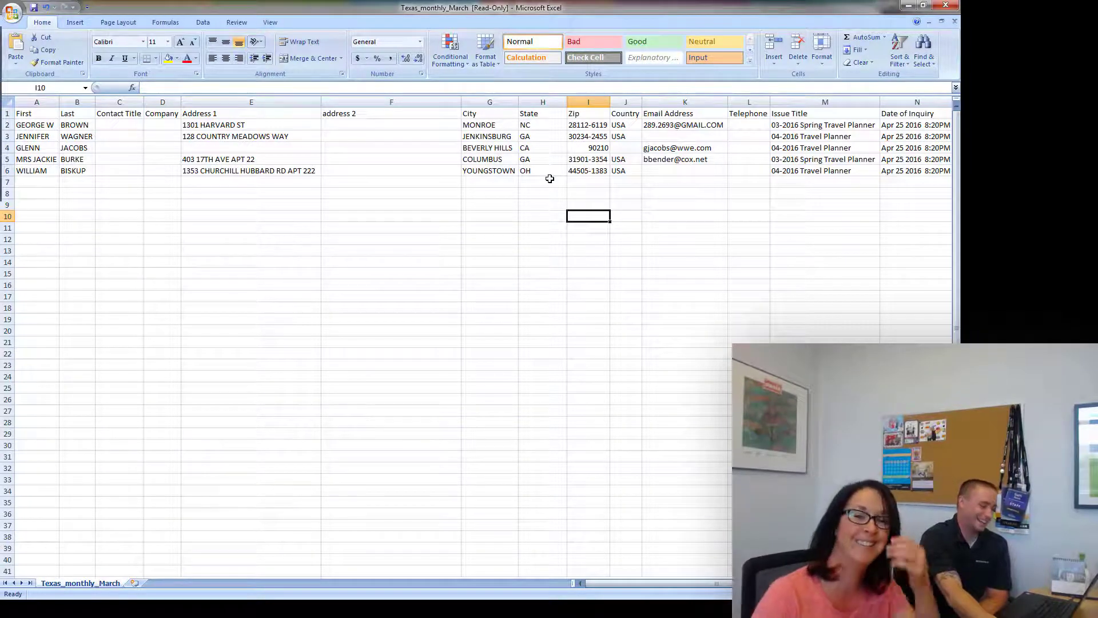
Examine the entries in the Country column for each contact row
{"action": "left_click", "coordinate": [625, 125]}
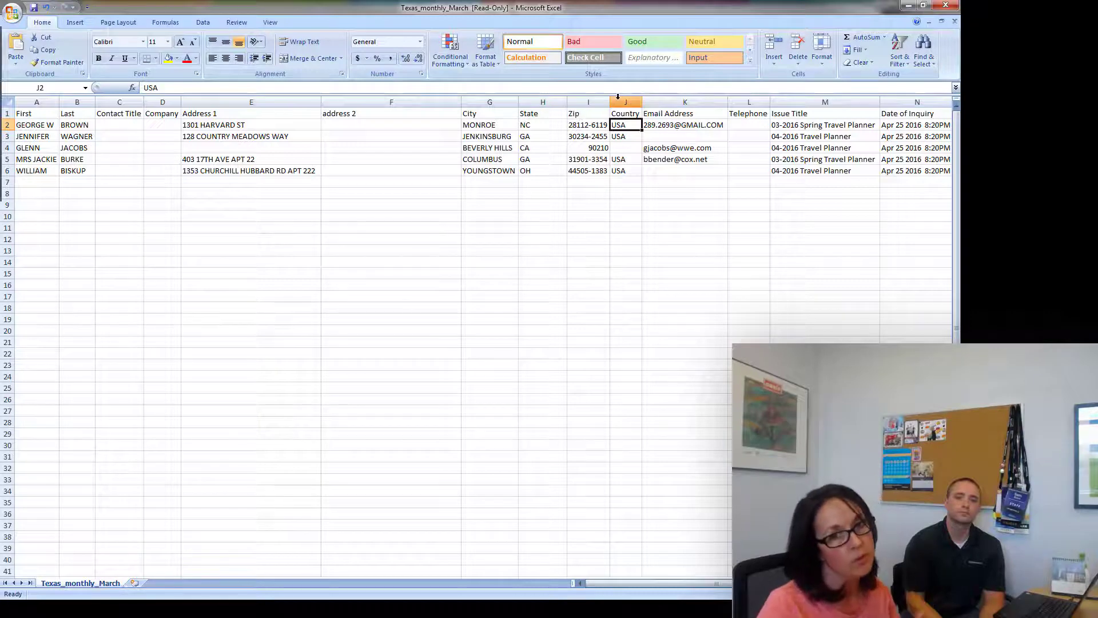
{"action": "left_click", "coordinate": [633, 206]}
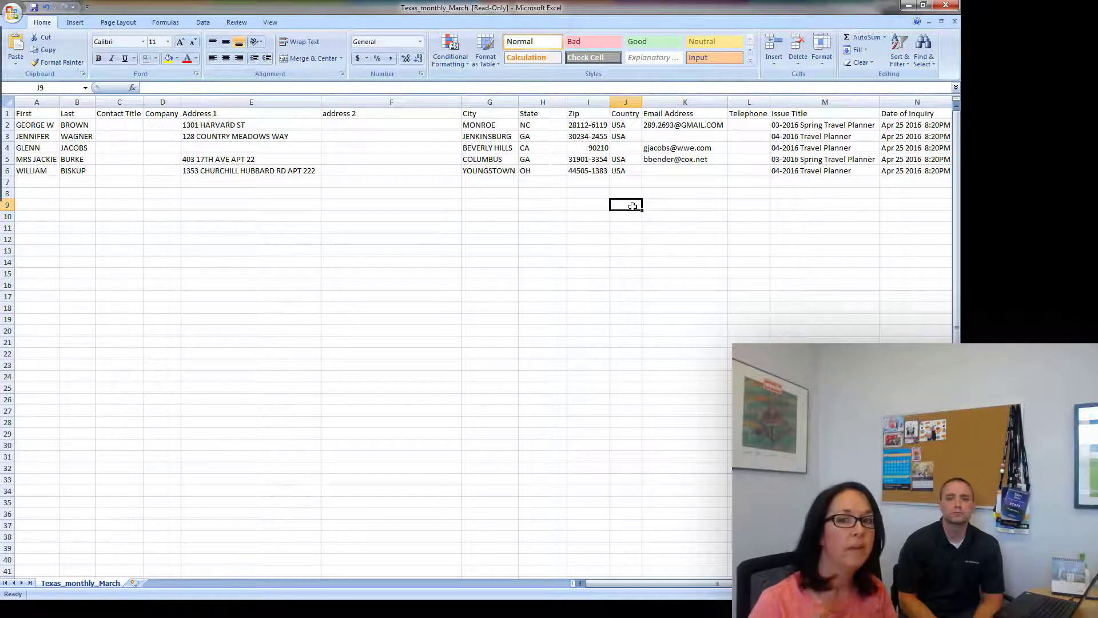
{"action": "left_click", "coordinate": [615, 180]}
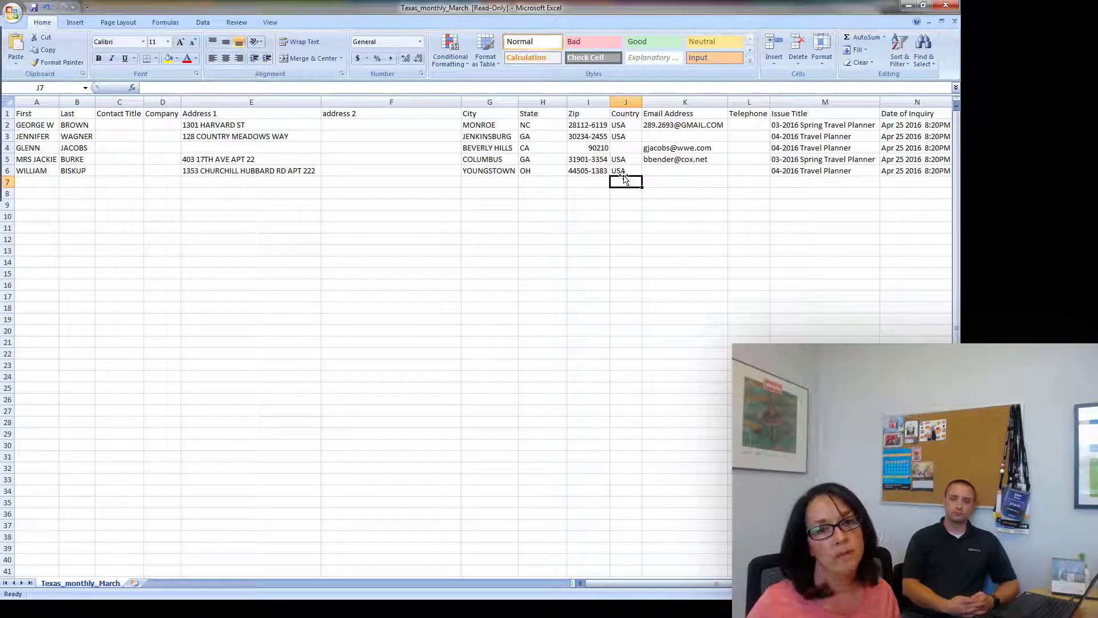
{"action": "left_click", "coordinate": [625, 102]}
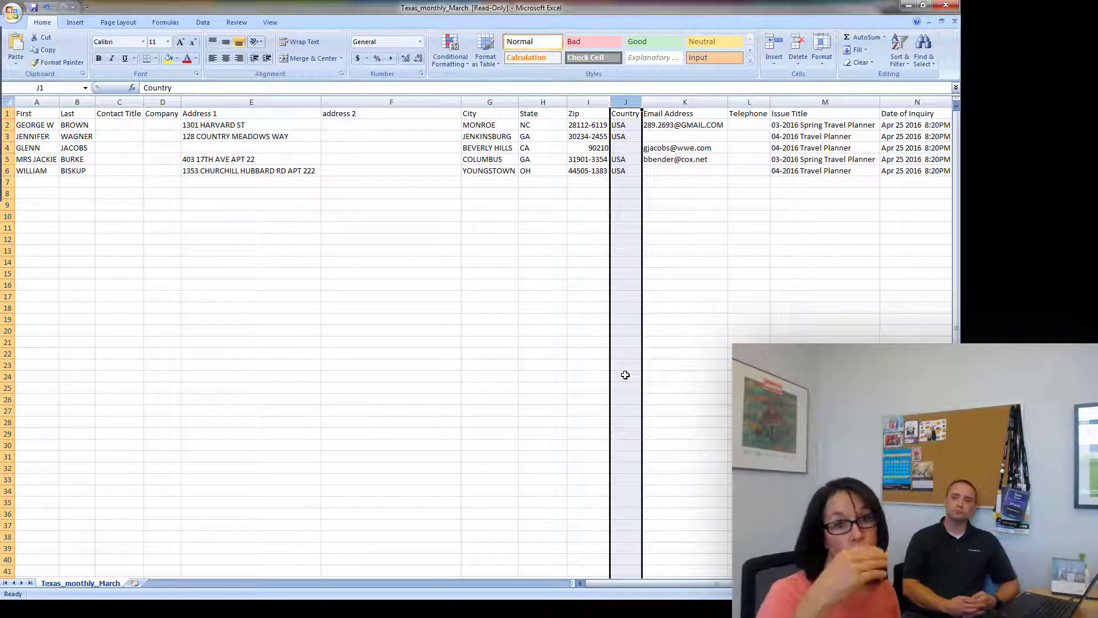
{"action": "left_click", "coordinate": [625, 147]}
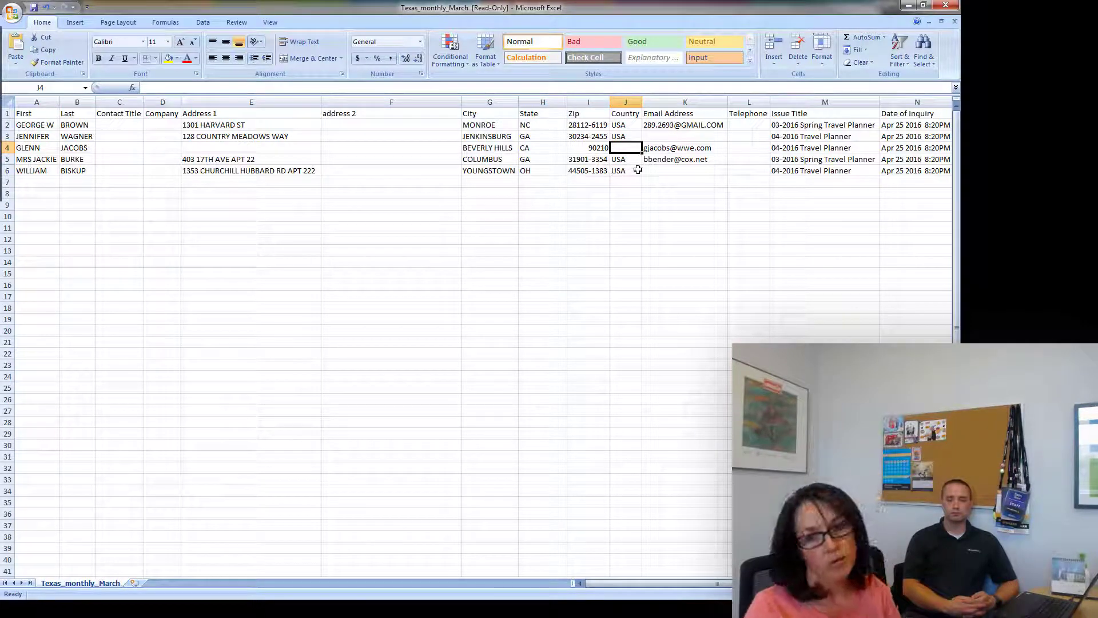
Change the country in row 2 to UNITED STATES and widen the Country column to fit the text
{"action": "left_click", "coordinate": [630, 112]}
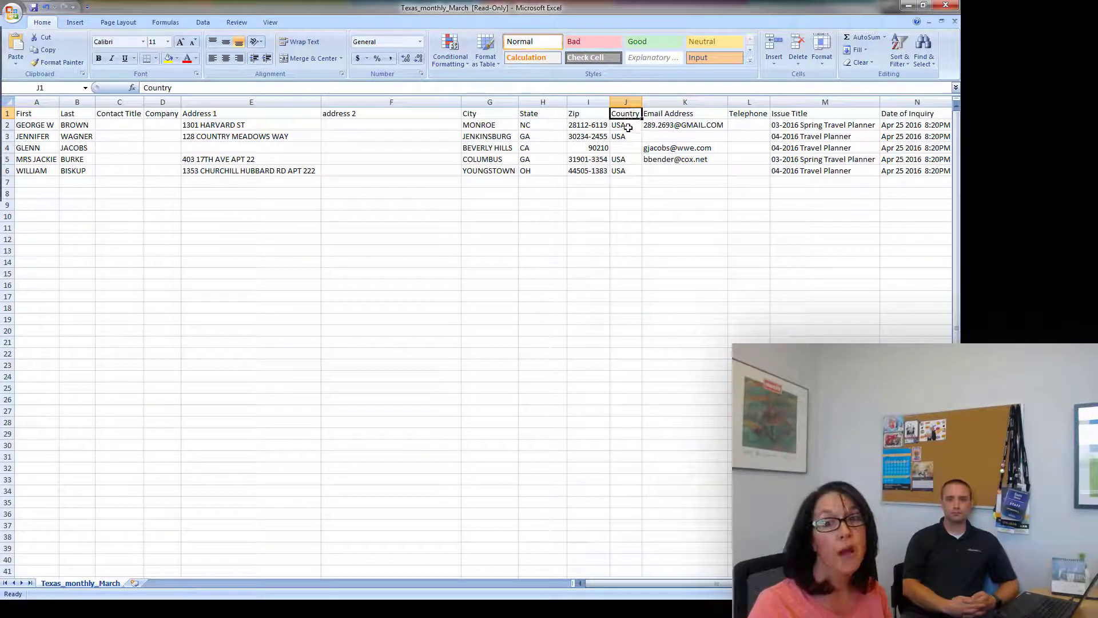
{"action": "left_click", "coordinate": [627, 124]}
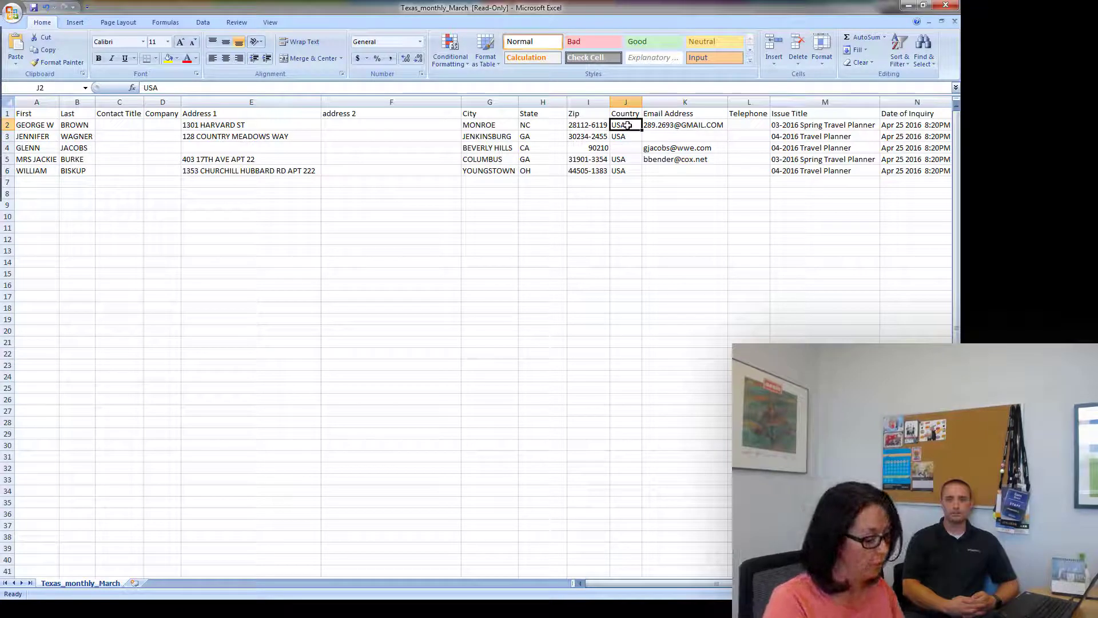
{"action": "type", "text": "UNIT"}
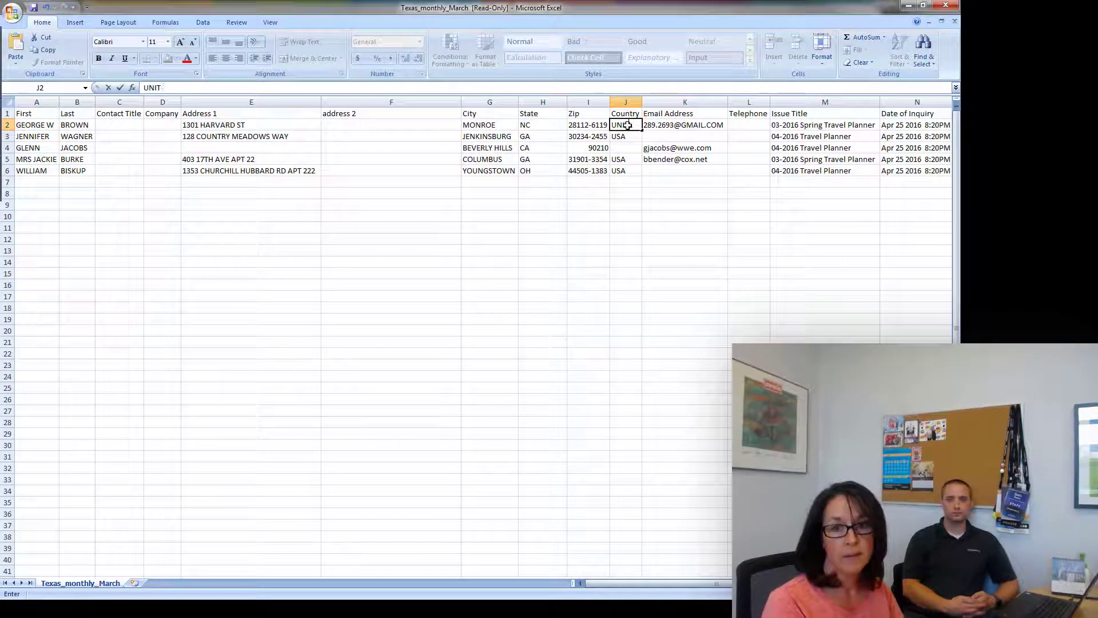
{"action": "type", "text": "ES STATES"}
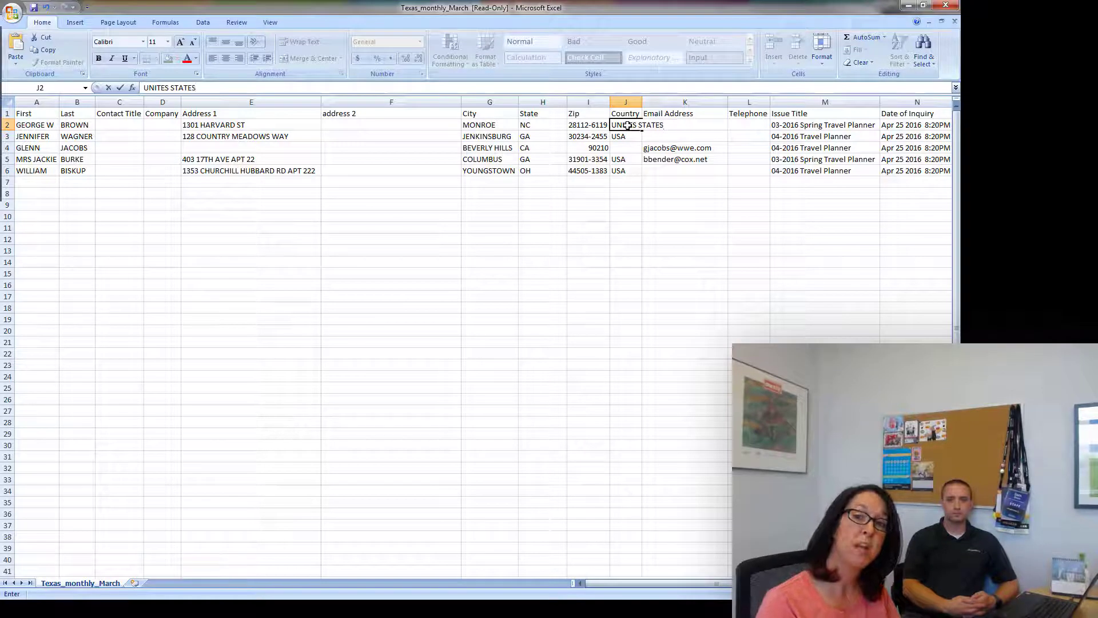
{"action": "key", "text": "Return"}
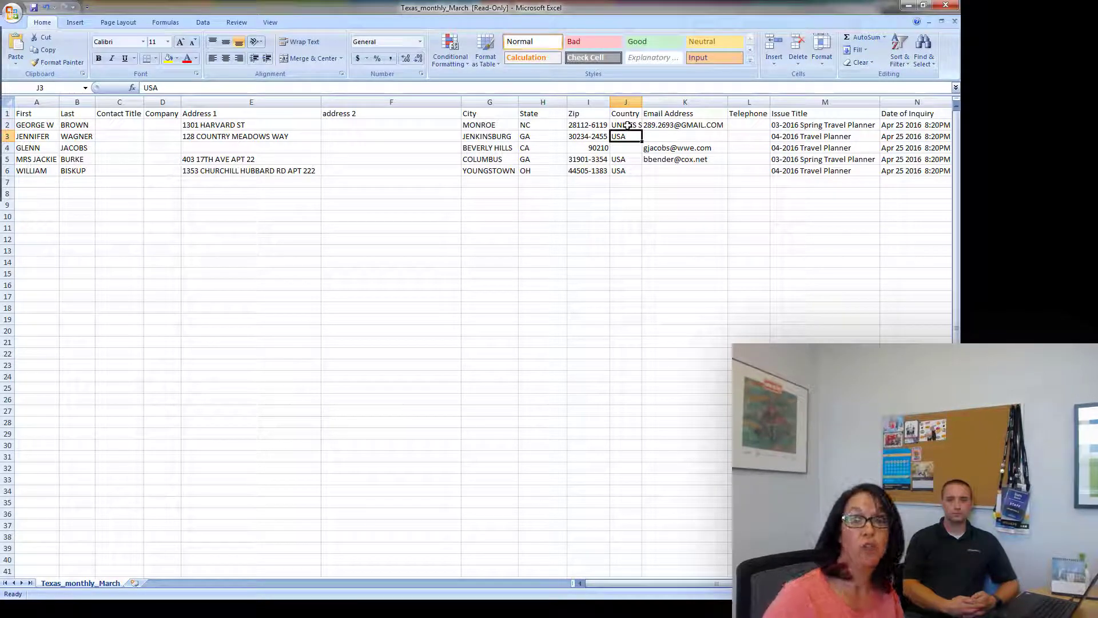
{"action": "double_click", "coordinate": [642, 102]}
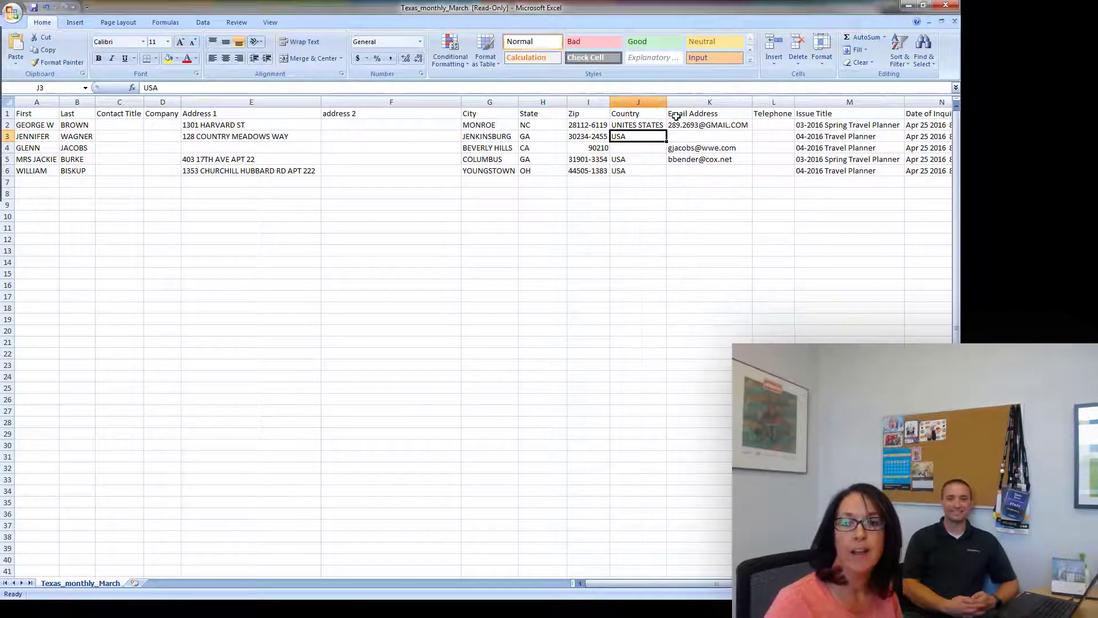
{"action": "left_click", "coordinate": [635, 130]}
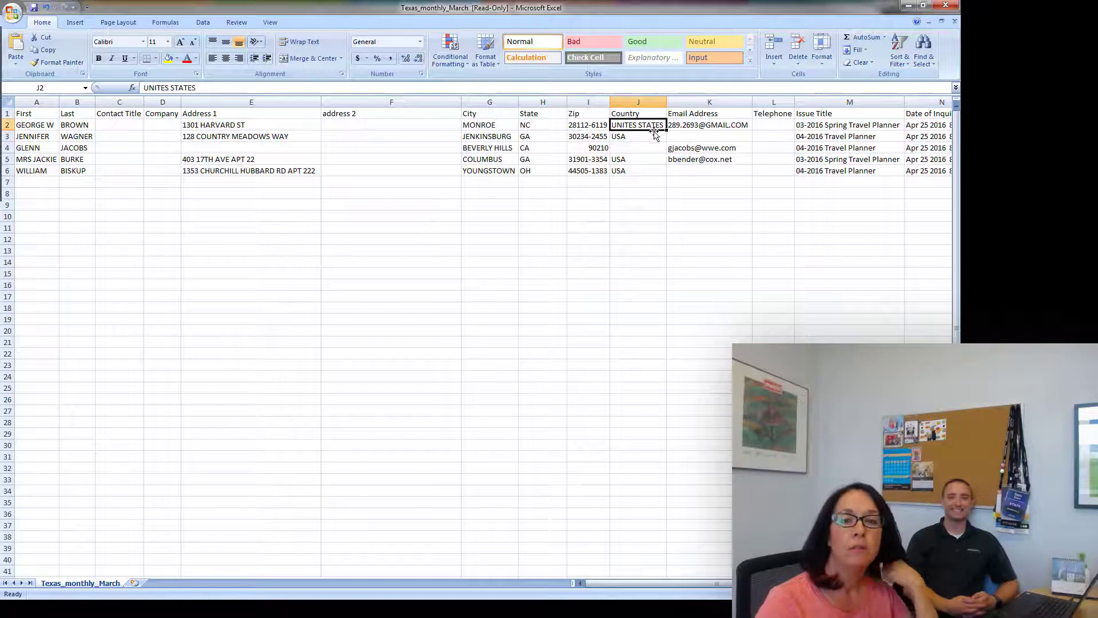
{"action": "left_click", "coordinate": [171, 88]}
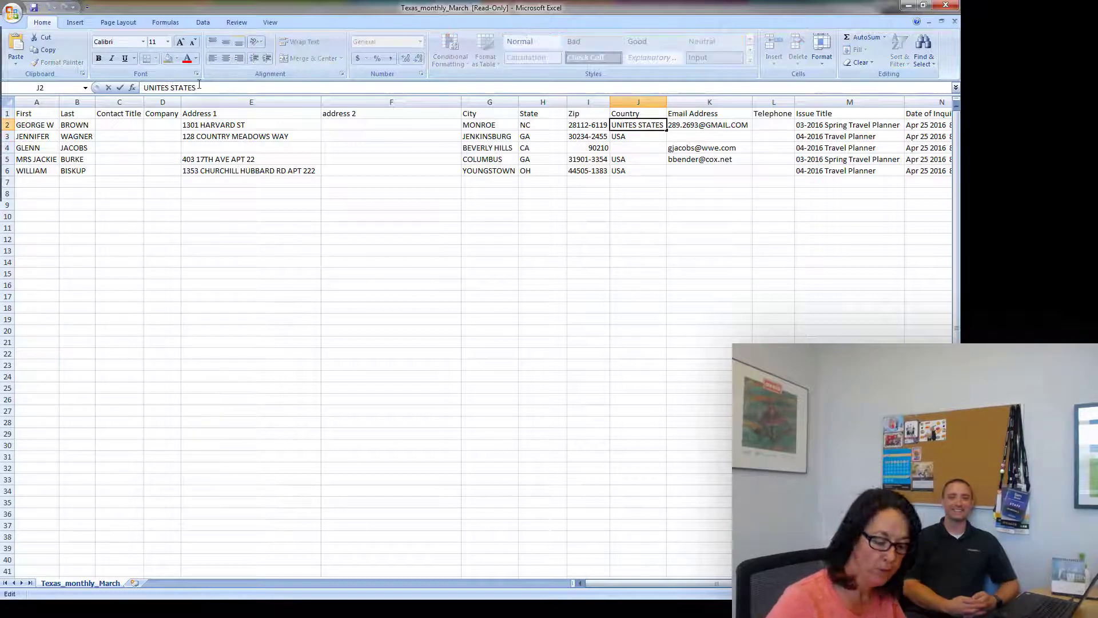
{"action": "key", "text": "BackSpace"}
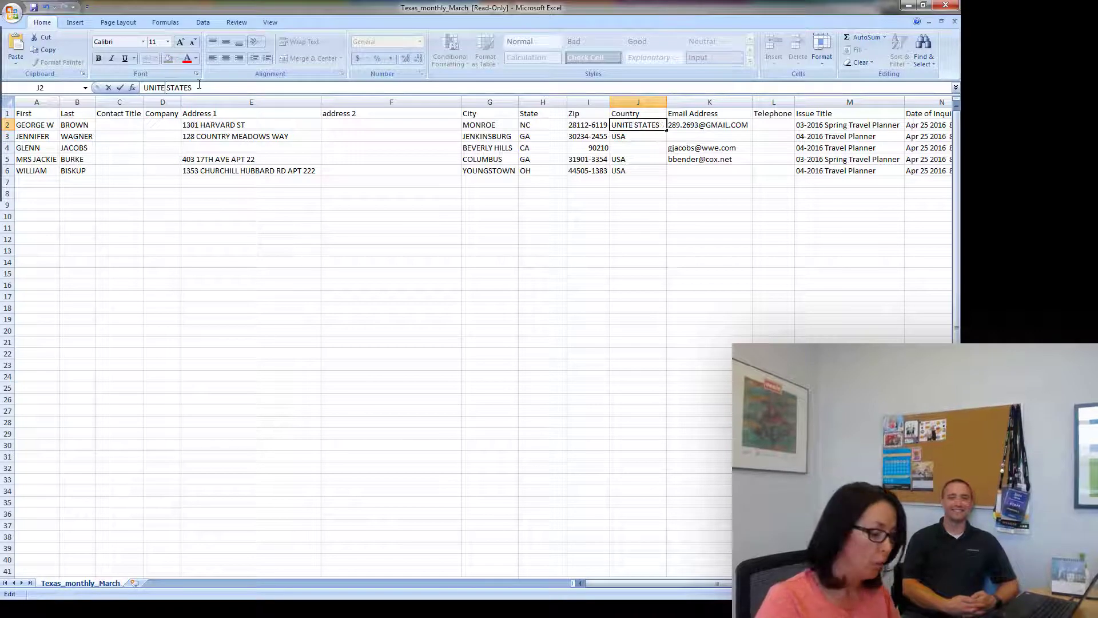
{"action": "type", "text": "D"}
{"action": "key", "text": "Tab"}
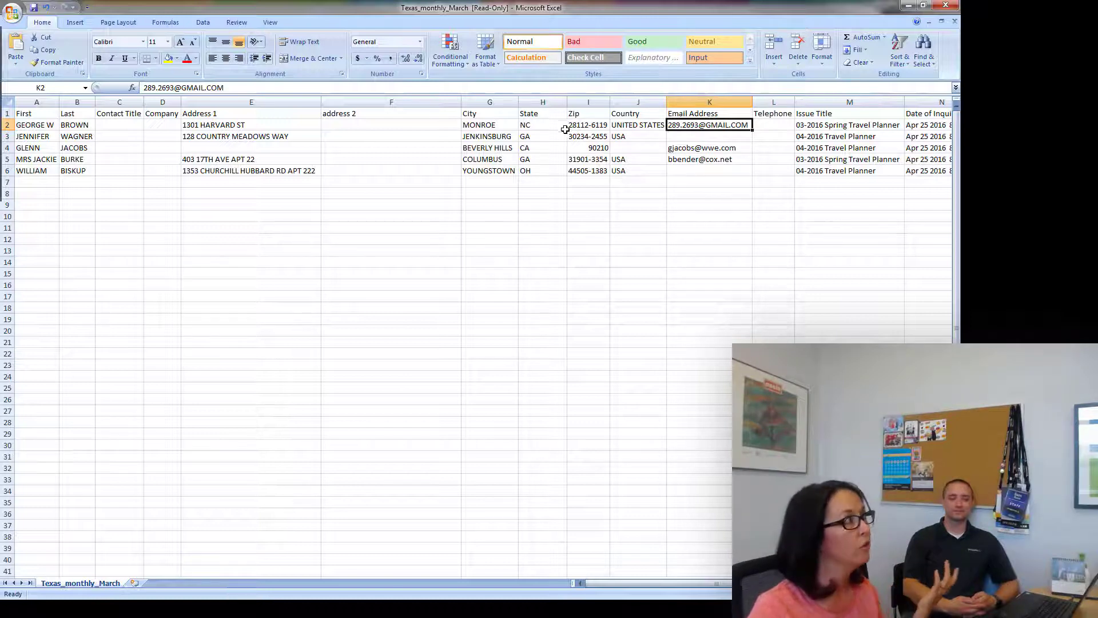
Fill UNITED STATES down the Country column from row 2 through row 6
{"action": "left_click", "coordinate": [640, 128]}
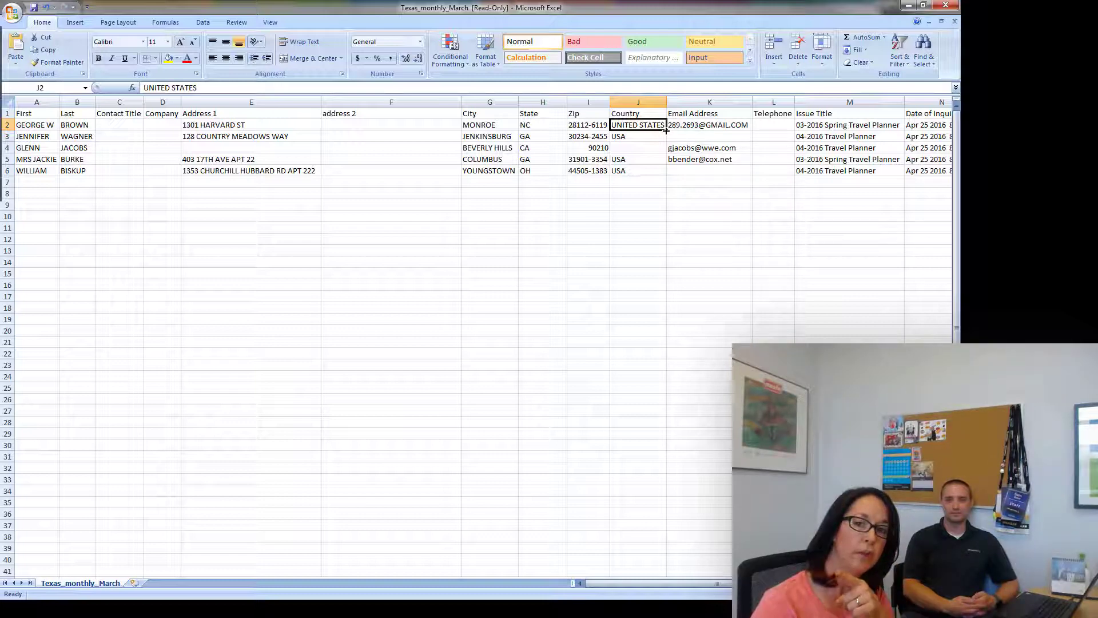
{"action": "left_click_drag", "start_coordinate": [666, 130], "coordinate": [666, 142]}
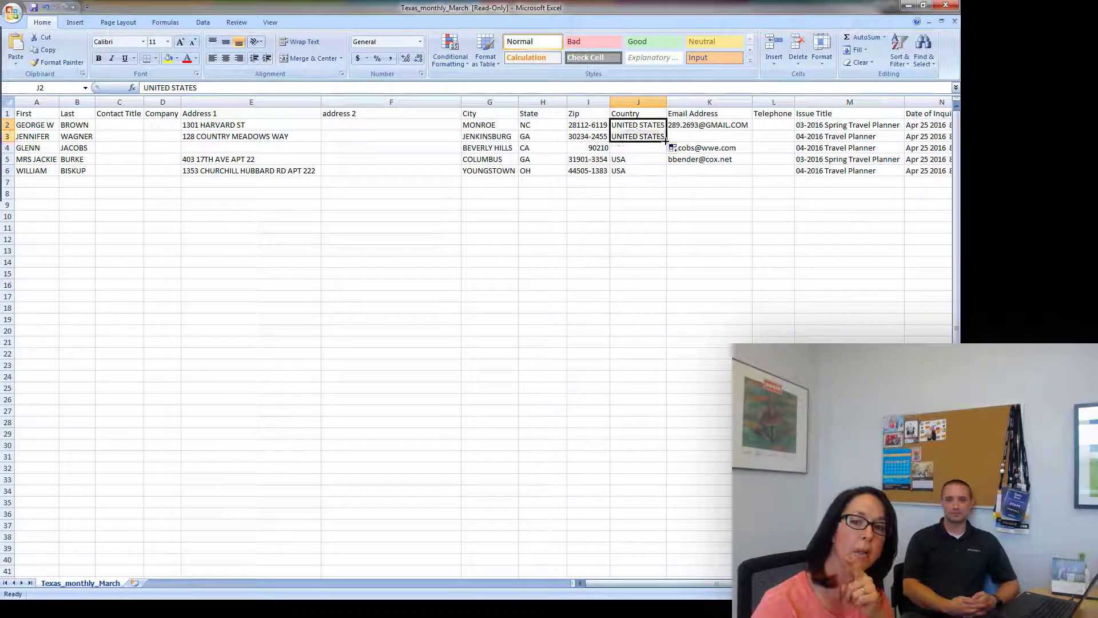
{"action": "left_click", "coordinate": [637, 138]}
{"action": "left_click", "coordinate": [637, 128]}
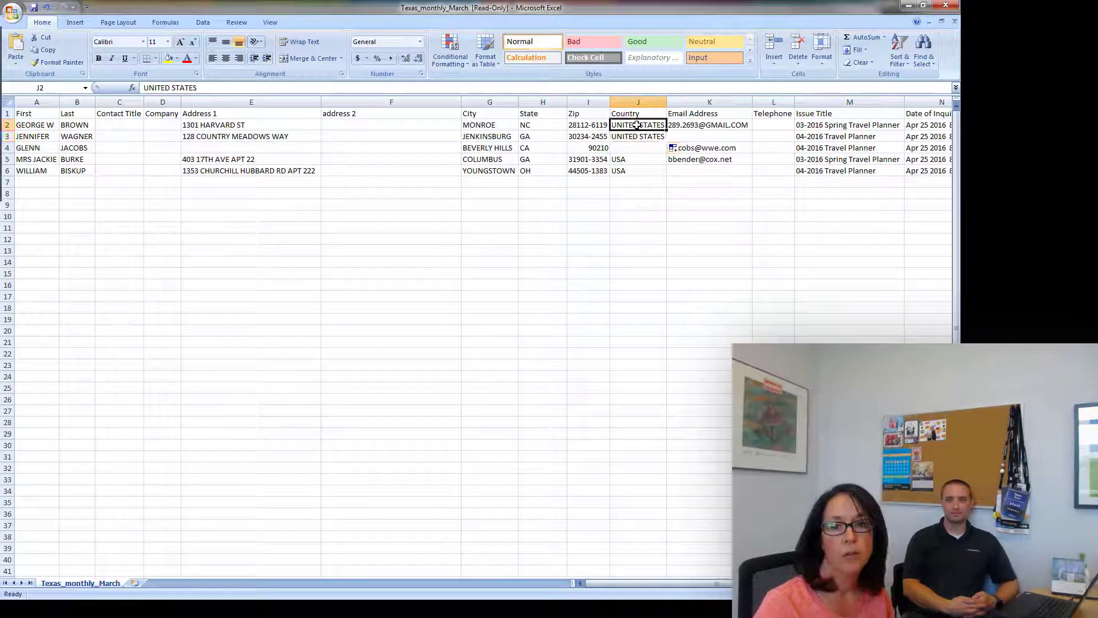
{"action": "double_click", "coordinate": [637, 124]}
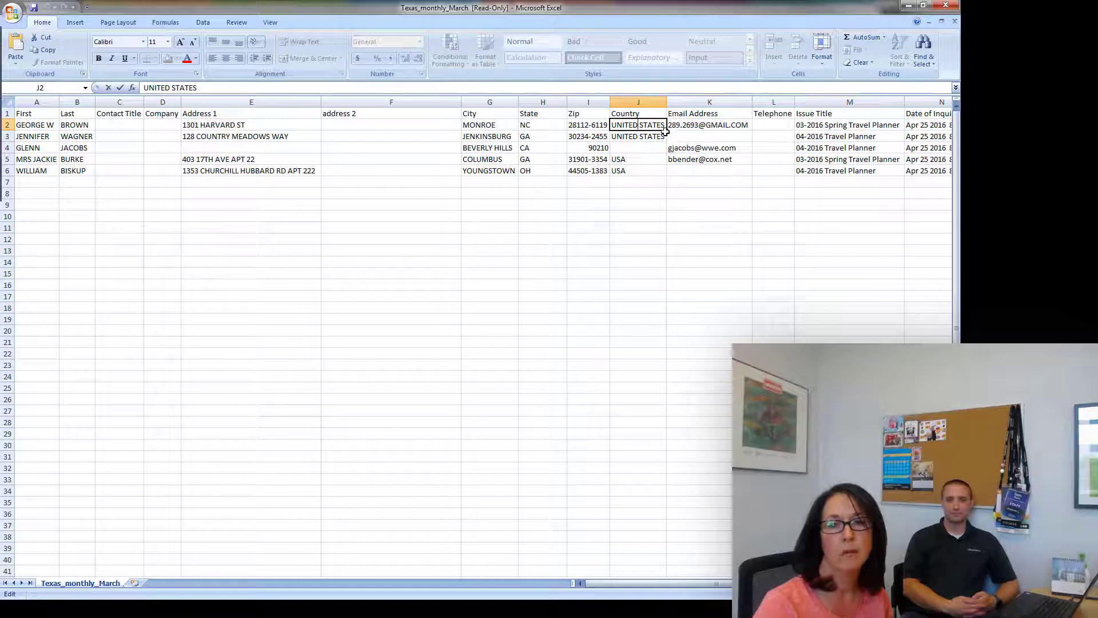
{"action": "left_click", "coordinate": [652, 135]}
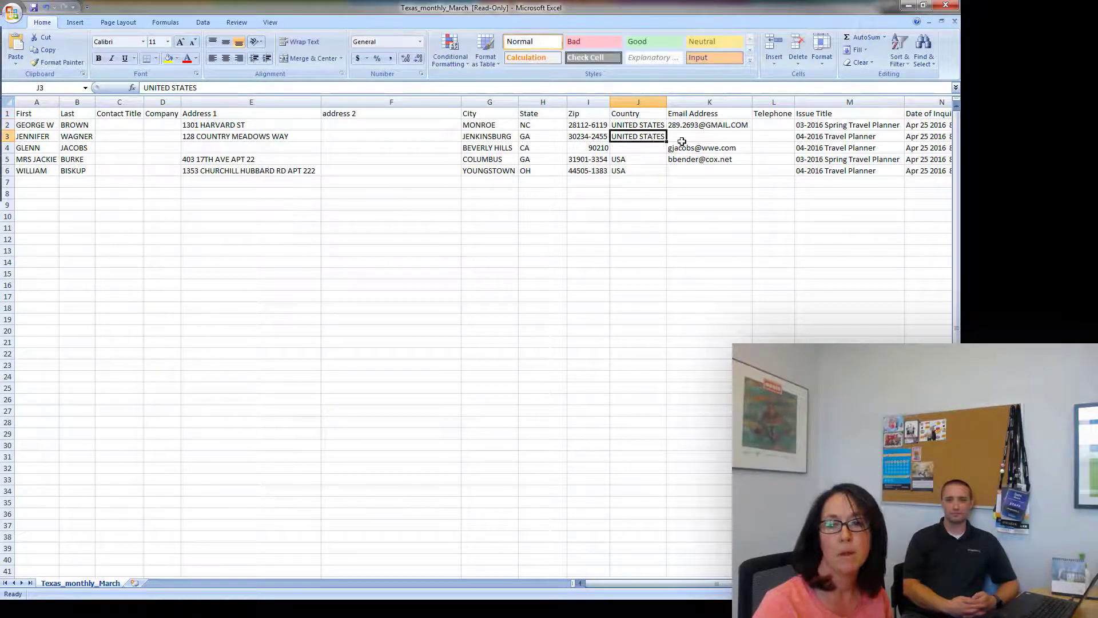
{"action": "left_click_drag", "start_coordinate": [668, 140], "coordinate": [668, 171]}
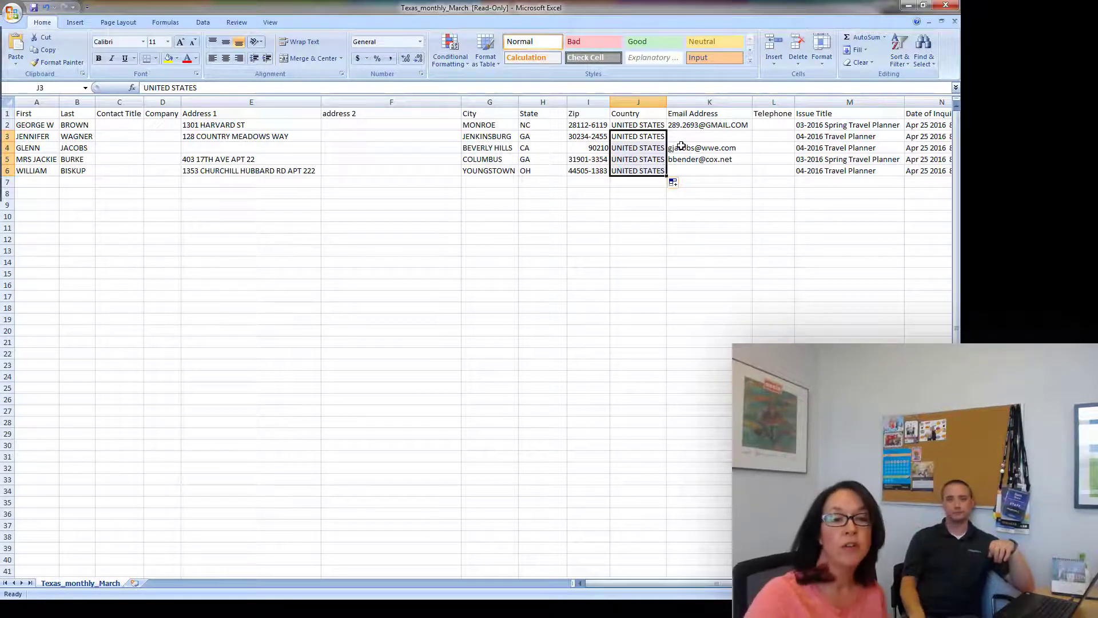
Clear the Country entries in rows 3 to 6
{"action": "left_click", "coordinate": [623, 138]}
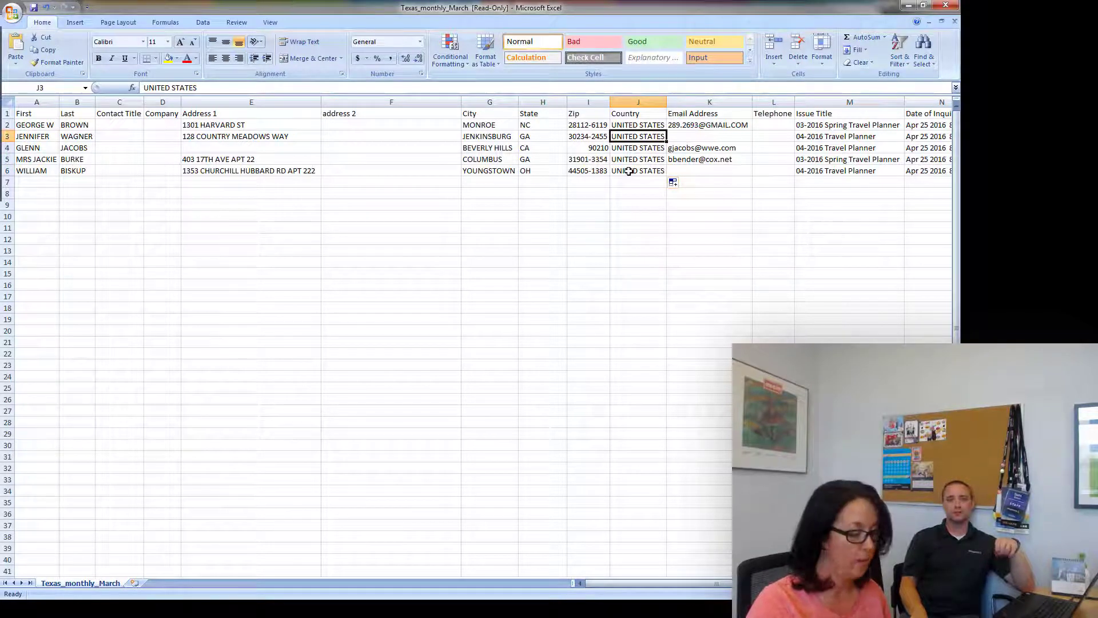
{"action": "left_click", "coordinate": [630, 172], "text": "shift"}
{"action": "key", "text": "Delete"}
Copy the UNITED STATES entry from row 2 and paste it into the Country cells of rows 3 to 6
{"action": "left_click", "coordinate": [637, 126]}
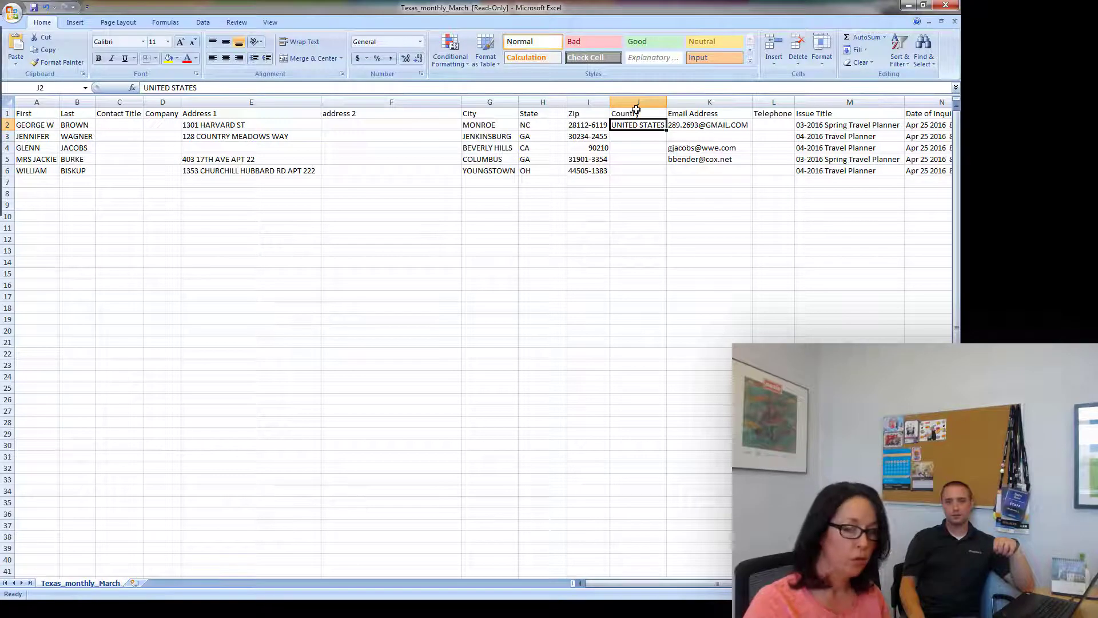
{"action": "key", "text": "ctrl+c"}
{"action": "left_click", "coordinate": [643, 136]}
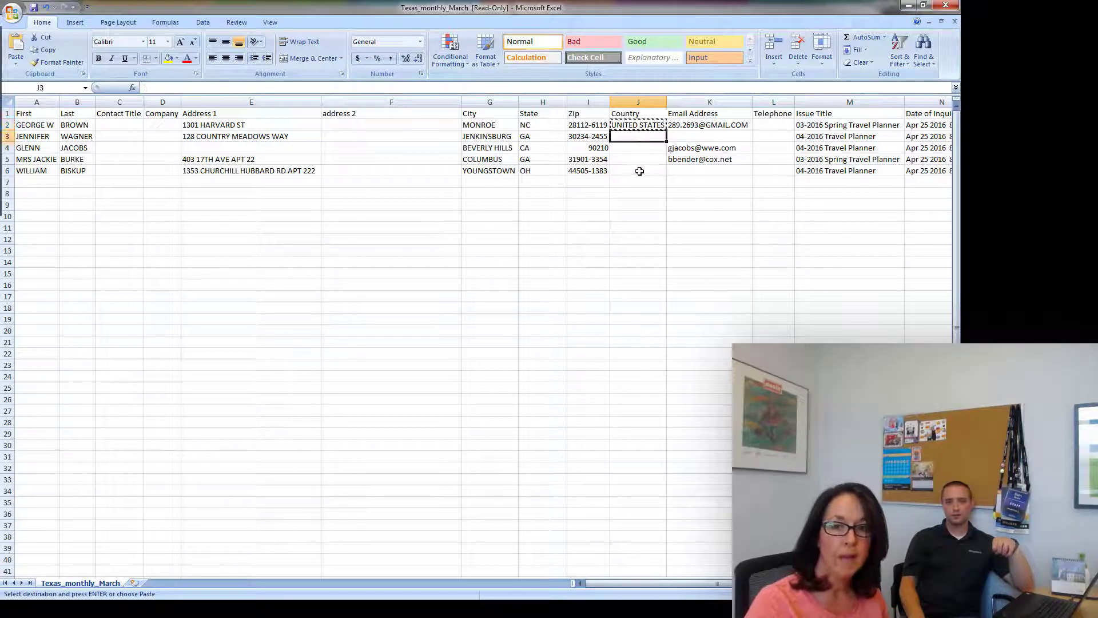
{"action": "left_click", "coordinate": [640, 171], "text": "shift"}
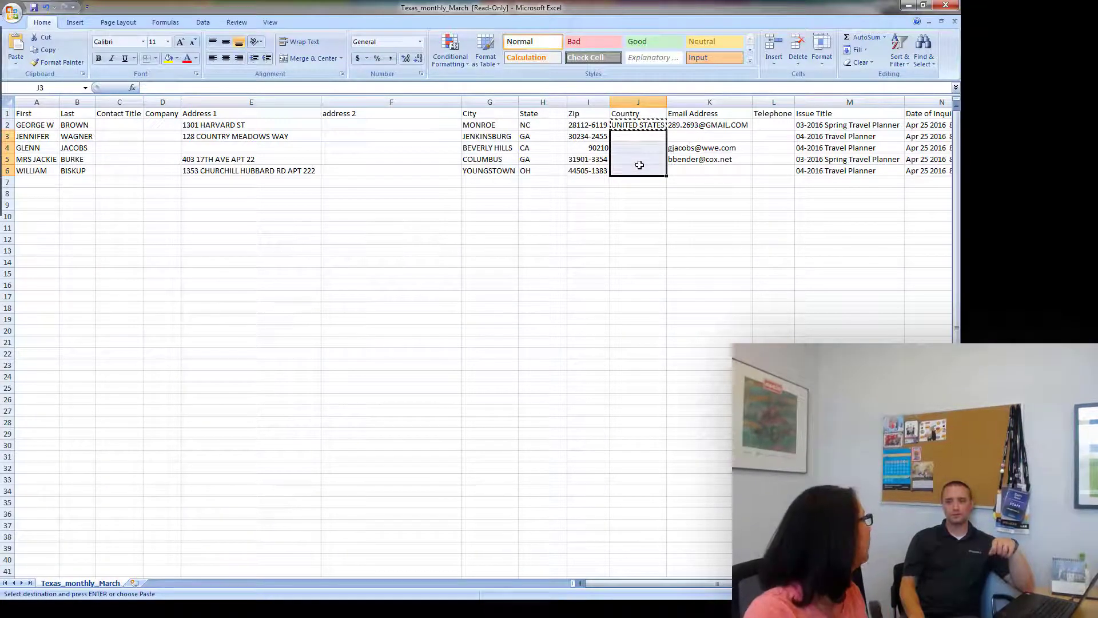
{"action": "key", "text": "ctrl+v"}
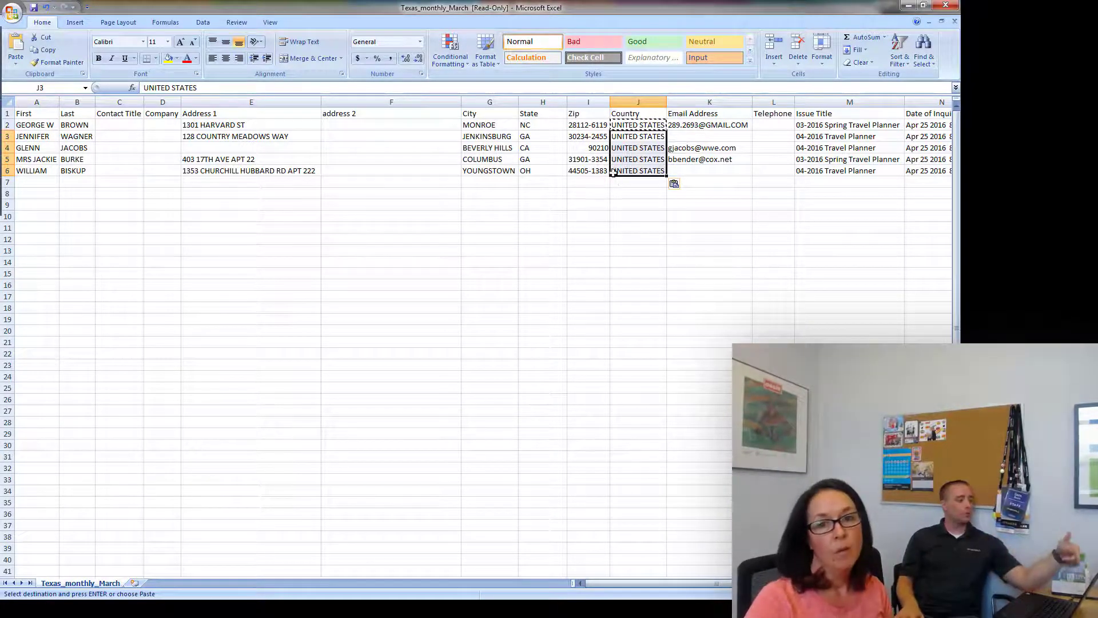
{"action": "left_click", "coordinate": [572, 214]}
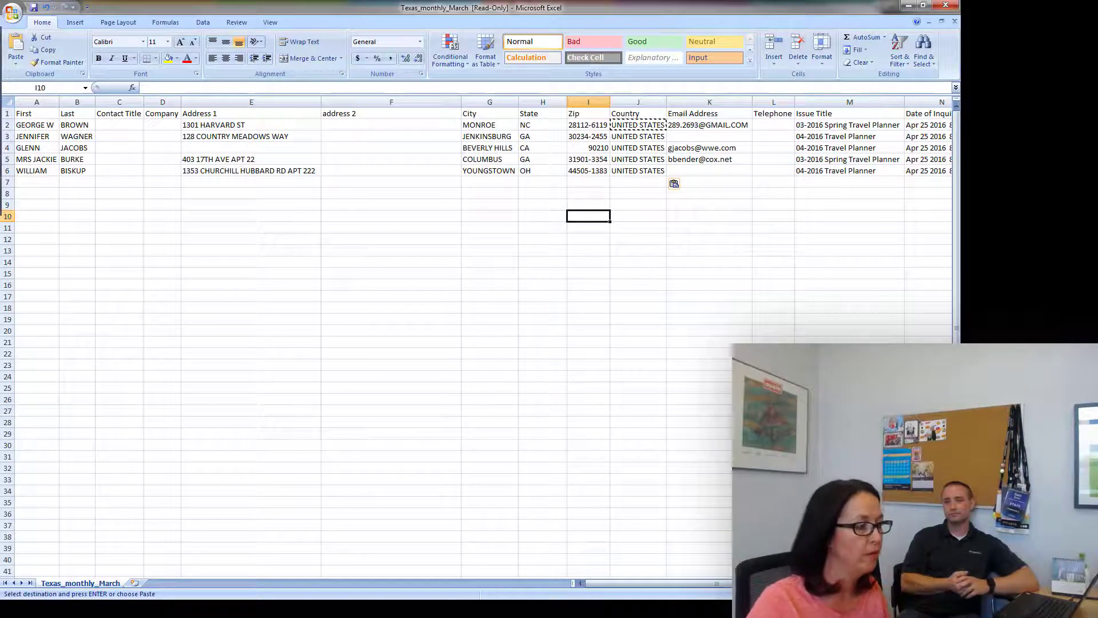
Switch to the Simpleview CRM new contact form, examine the physical address Country options, and return to the Texas_monthly_March workbook in Excel
{"action": "key", "text": "alt+Tab"}
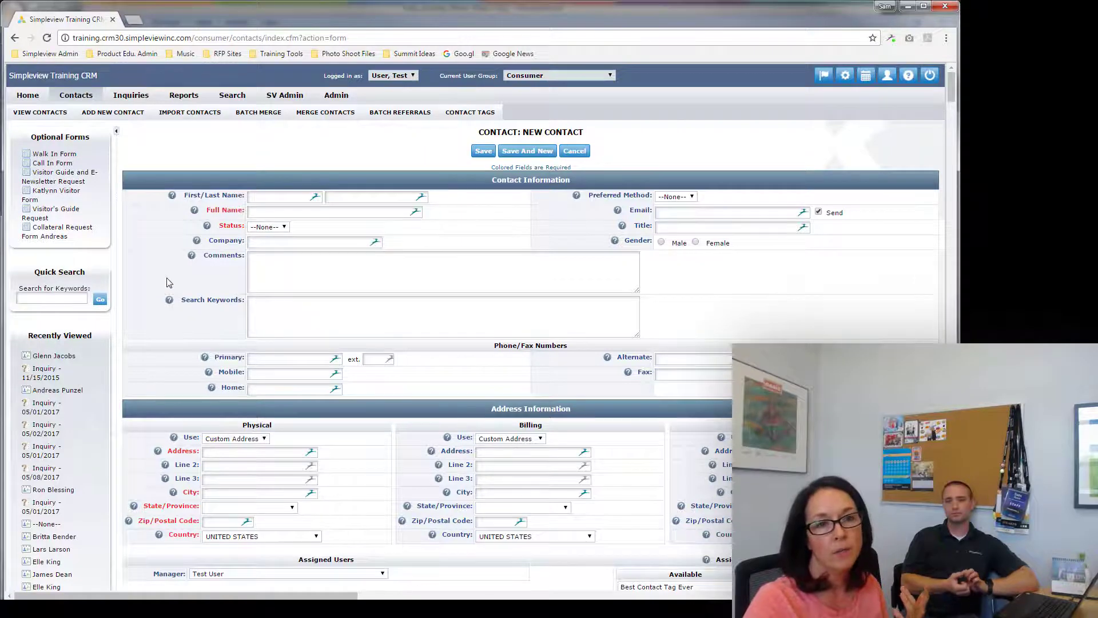
{"action": "scroll", "coordinate": [166, 282], "scroll_direction": "down", "scroll_amount": 3}
{"action": "left_click", "coordinate": [241, 366]}
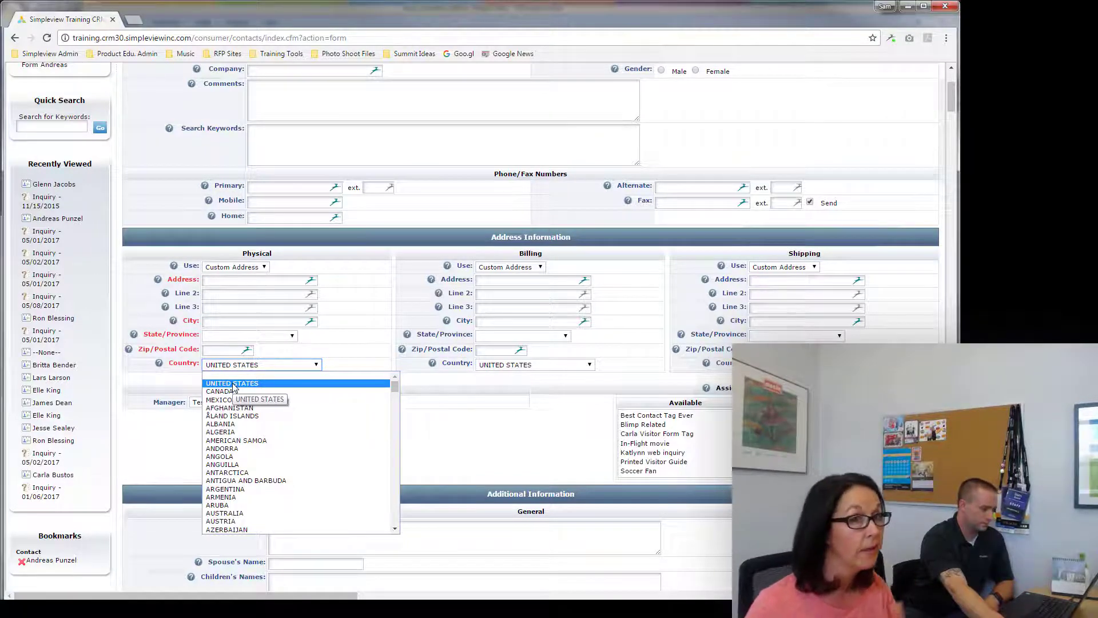
{"action": "key", "text": "Up"}
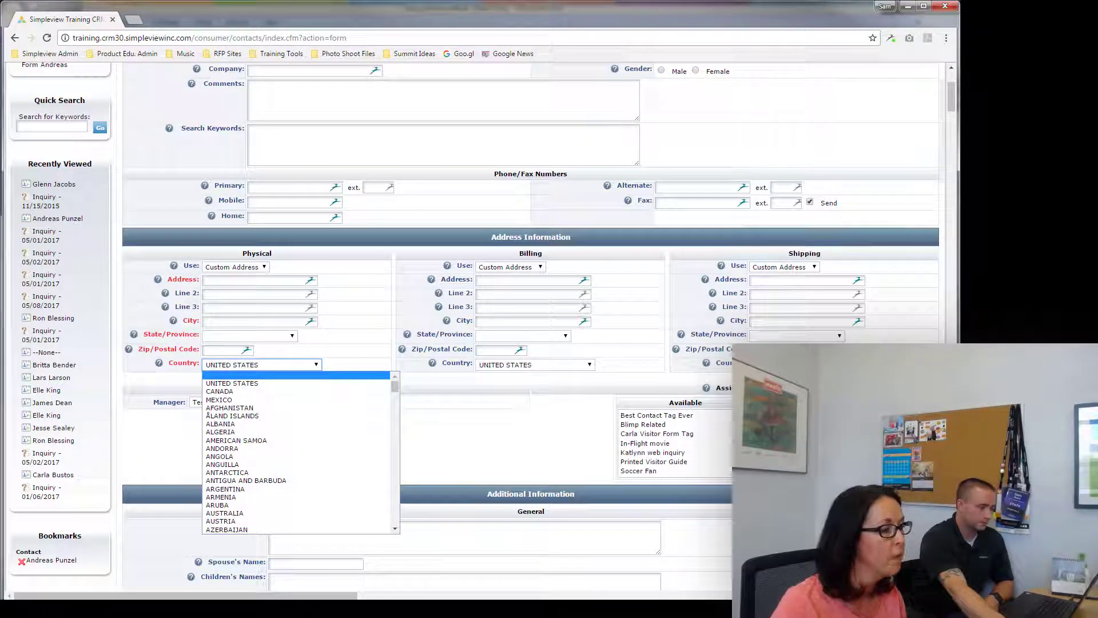
{"action": "key", "text": "alt+Tab"}
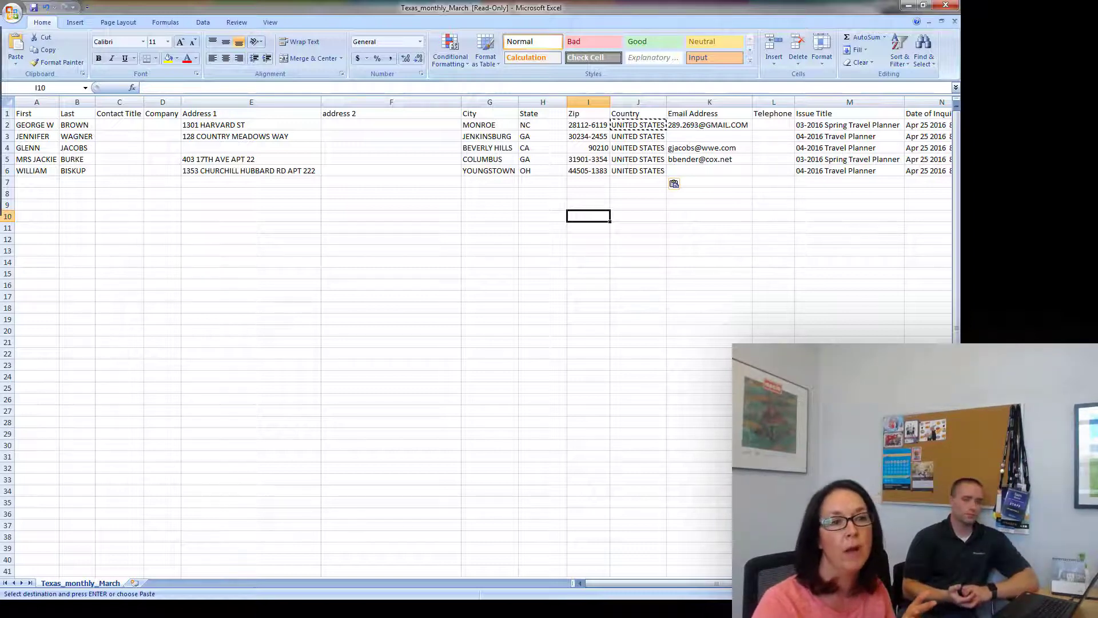
Examine the First, Last, Contact Title and Email Address columns of the contact list
{"action": "left_click", "coordinate": [46, 125]}
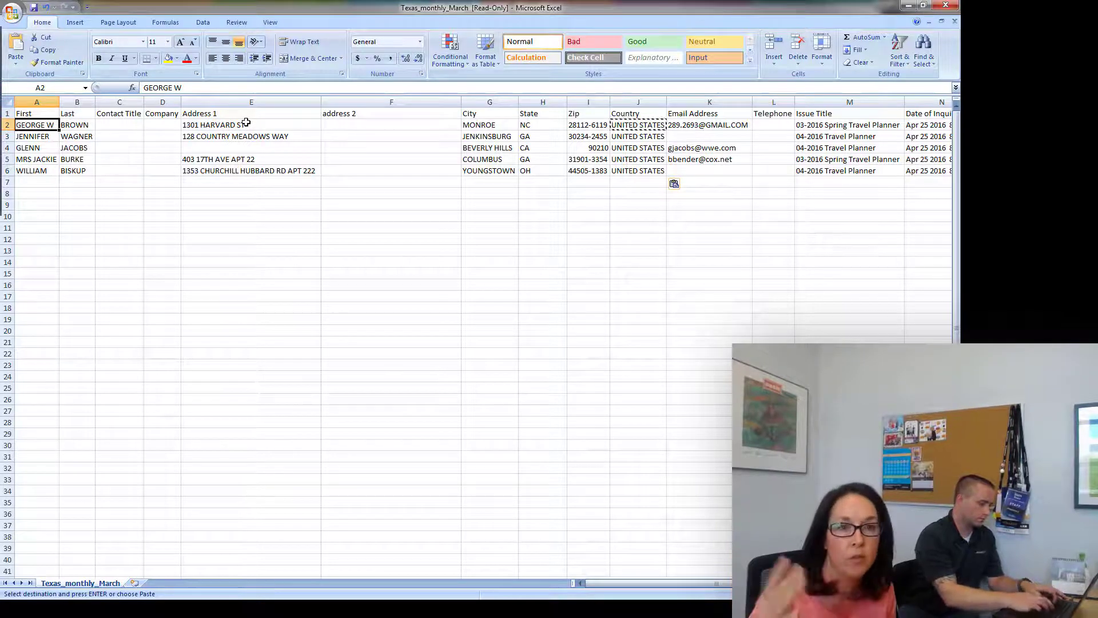
{"action": "left_click", "coordinate": [699, 123]}
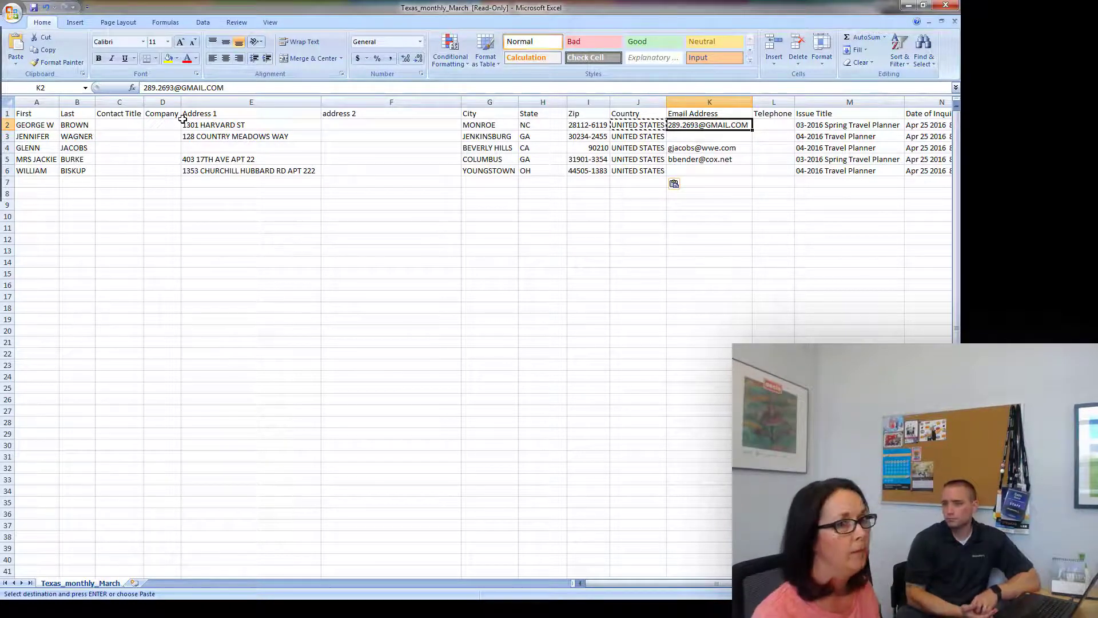
{"action": "left_click", "coordinate": [52, 112]}
{"action": "left_click", "coordinate": [74, 101]}
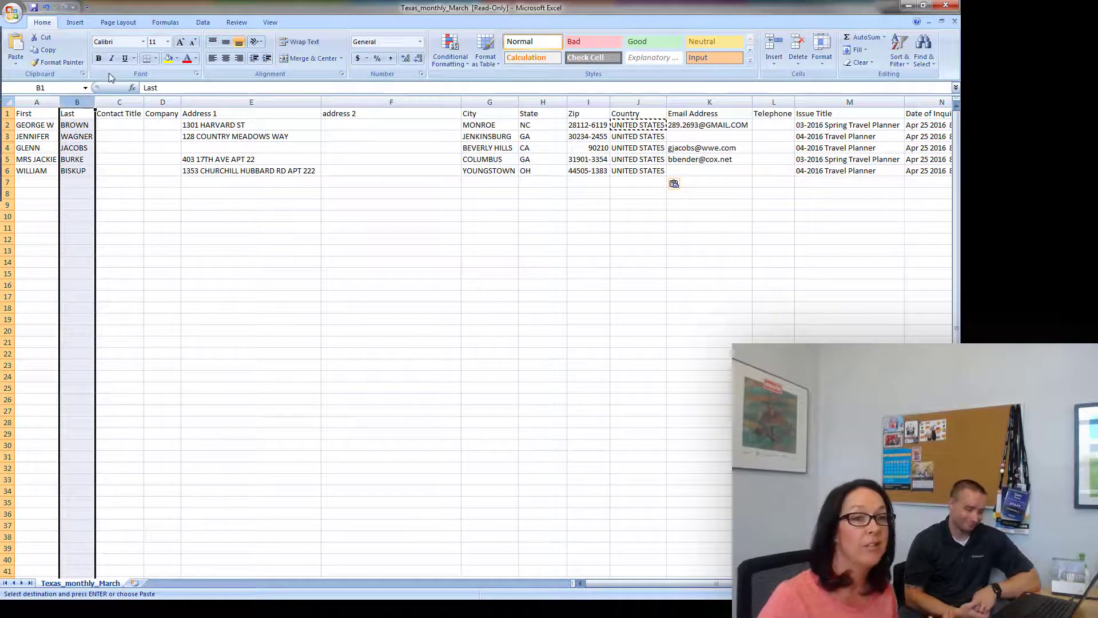
{"action": "left_click", "coordinate": [119, 103]}
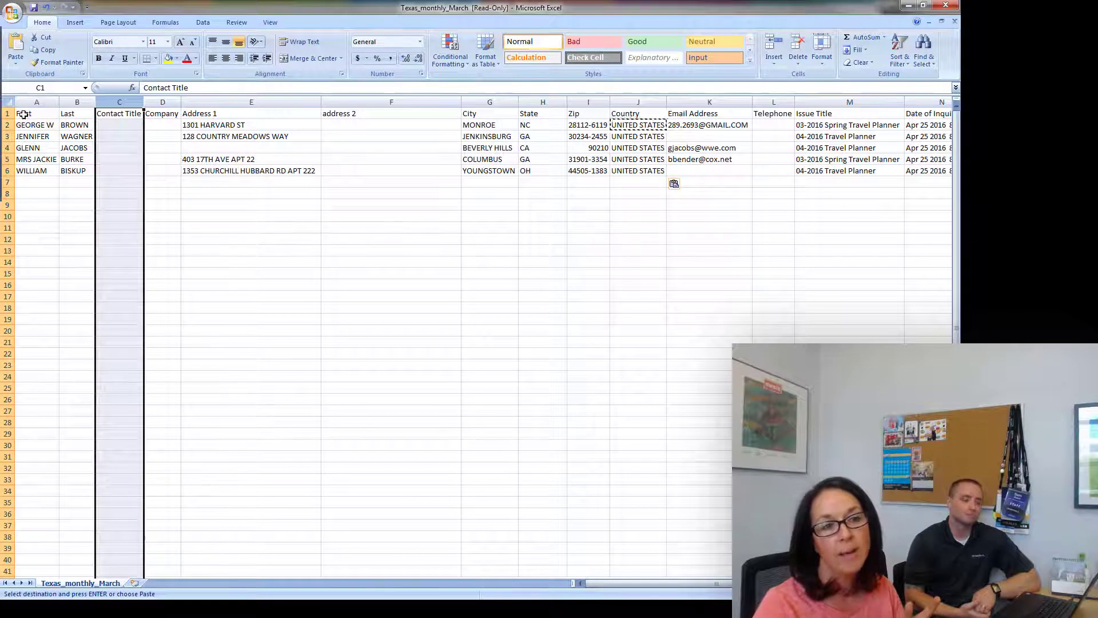
{"action": "left_click", "coordinate": [77, 112]}
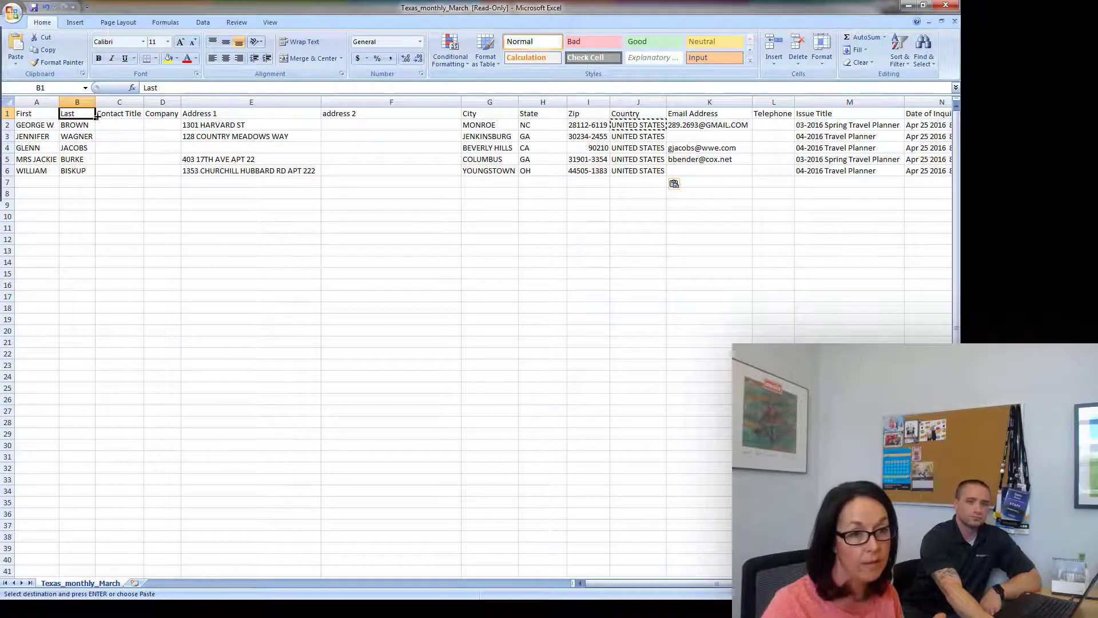
Insert a blank column between the Last and Contact Title columns
{"action": "left_click", "coordinate": [114, 102]}
{"action": "right_click", "coordinate": [114, 103]}
{"action": "left_click", "coordinate": [160, 158]}
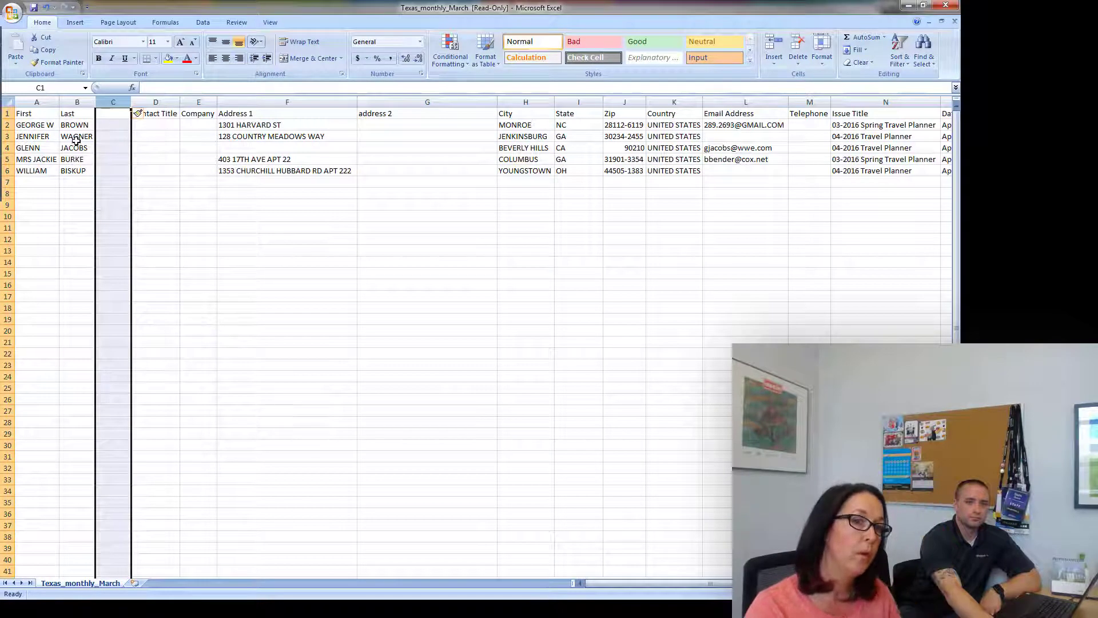
{"action": "left_click", "coordinate": [35, 117]}
{"action": "left_click", "coordinate": [76, 114]}
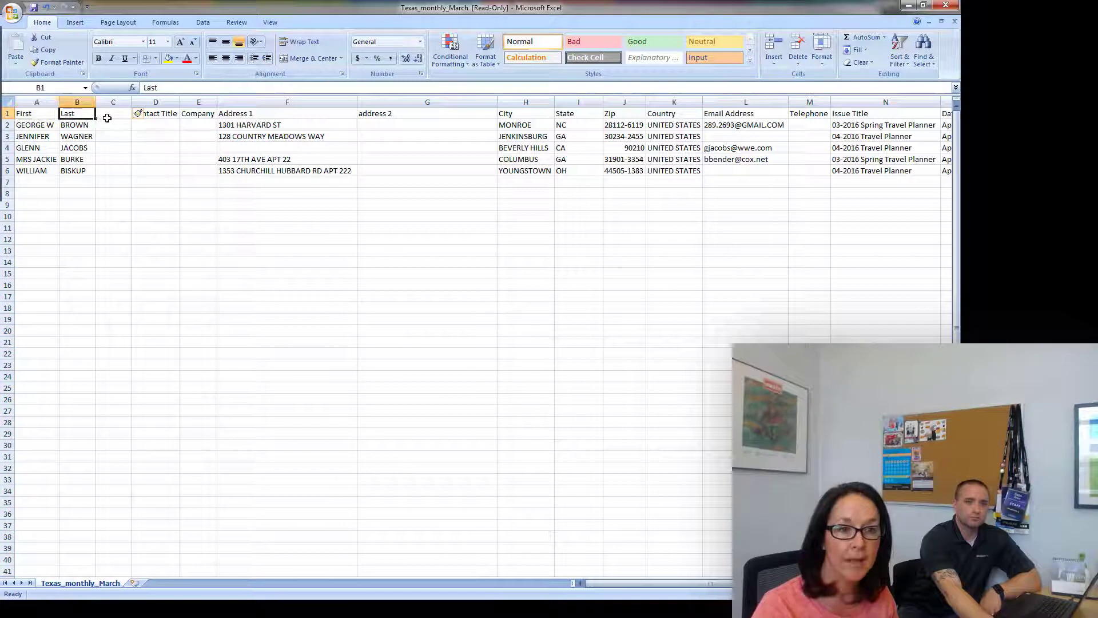
{"action": "left_click", "coordinate": [113, 114]}
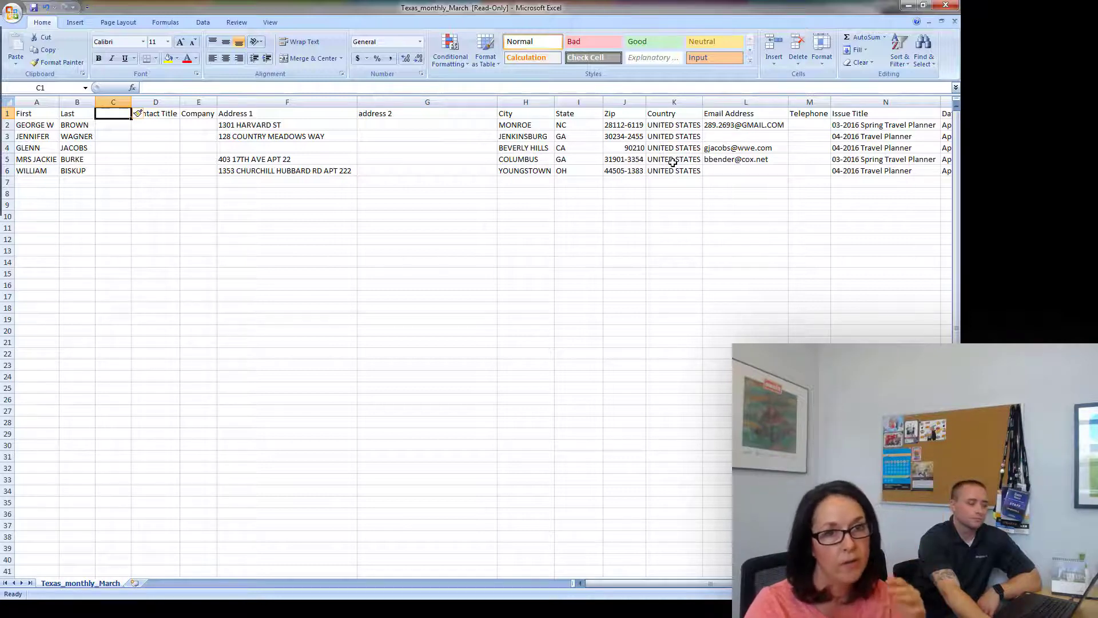
{"action": "left_click", "coordinate": [718, 126]}
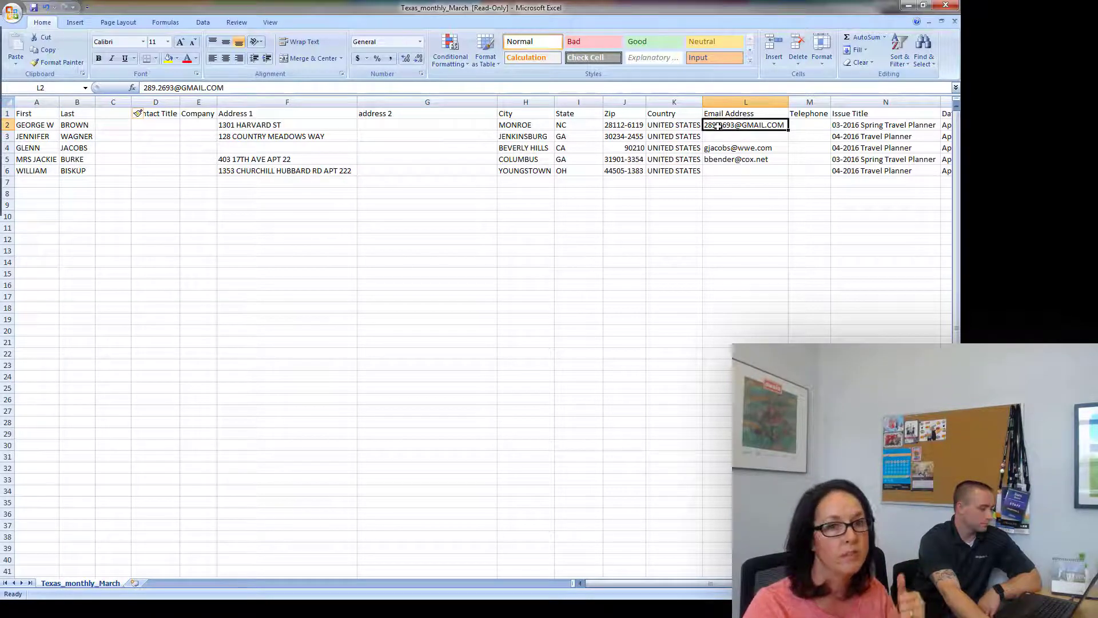
Switch to the Texas_monthly_March_clean workbook and fit the width of every column to its contents
{"action": "left_click", "coordinate": [519, 226]}
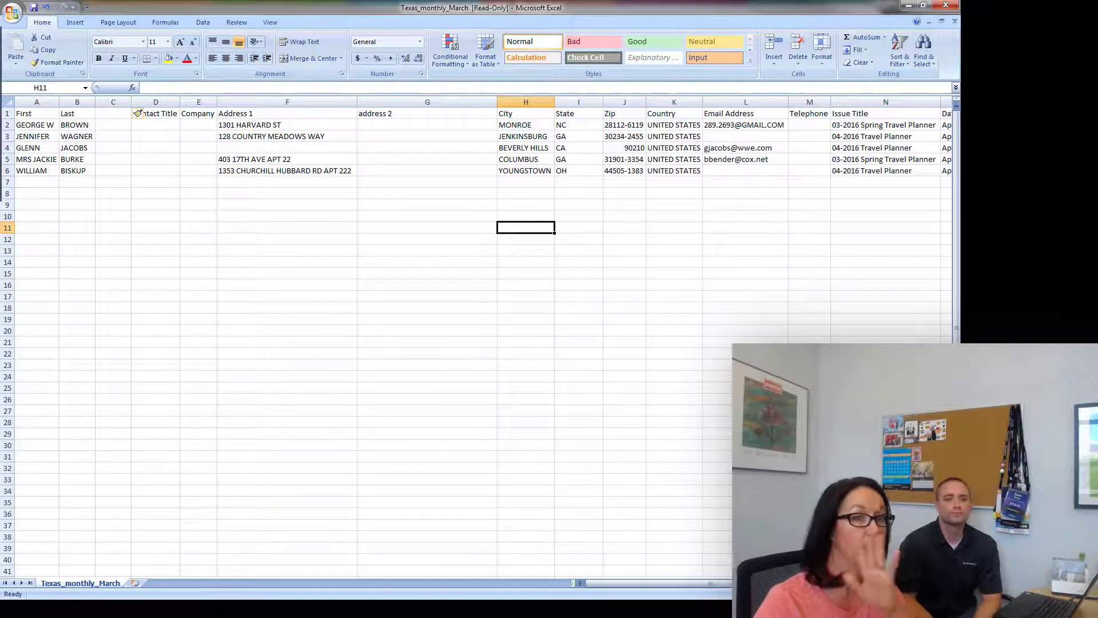
{"action": "key", "text": "alt+Tab"}
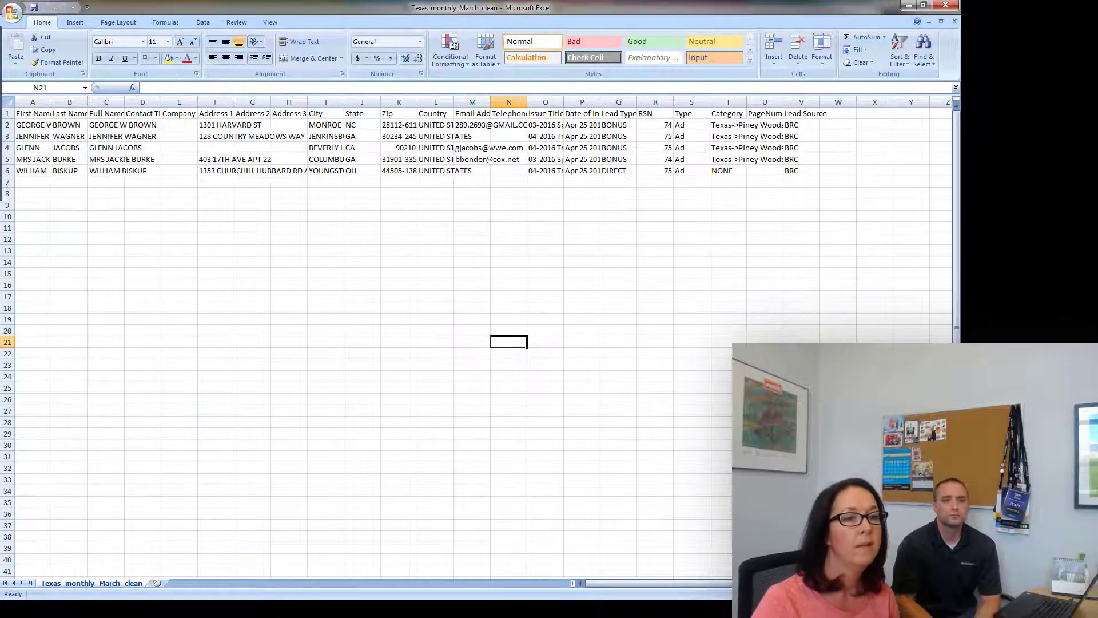
{"action": "left_click", "coordinate": [7, 102]}
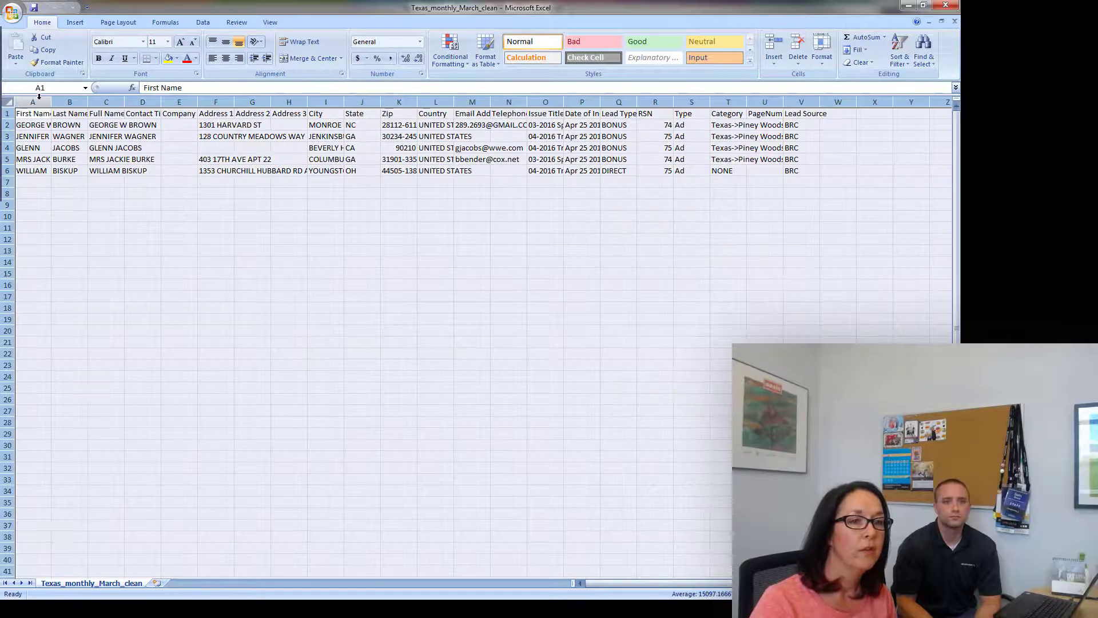
{"action": "double_click", "coordinate": [51, 102]}
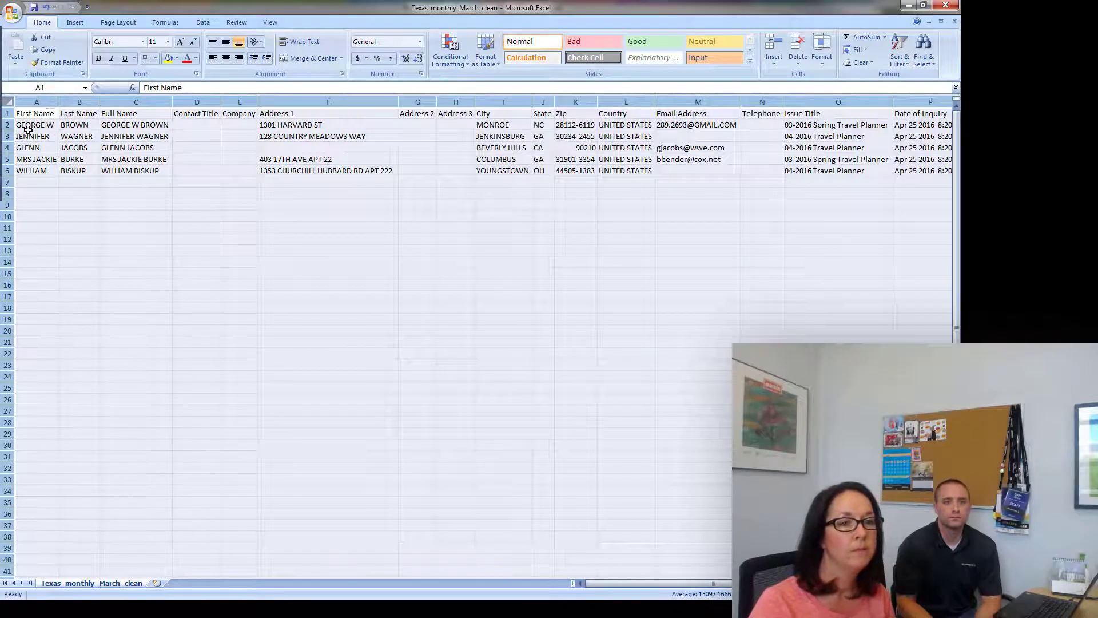
Examine the First Name, Last Name, Full Name and Address 1 to Address 3 columns of the cleaned contact list
{"action": "left_click", "coordinate": [27, 129]}
{"action": "left_click", "coordinate": [74, 125]}
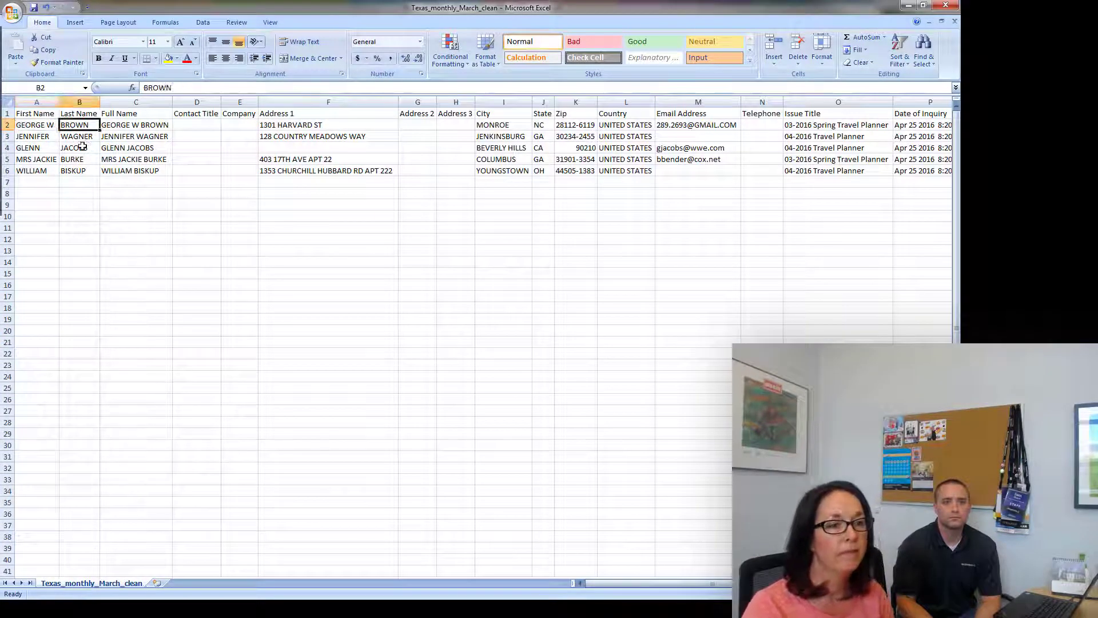
{"action": "left_click", "coordinate": [117, 125]}
{"action": "left_click", "coordinate": [318, 123]}
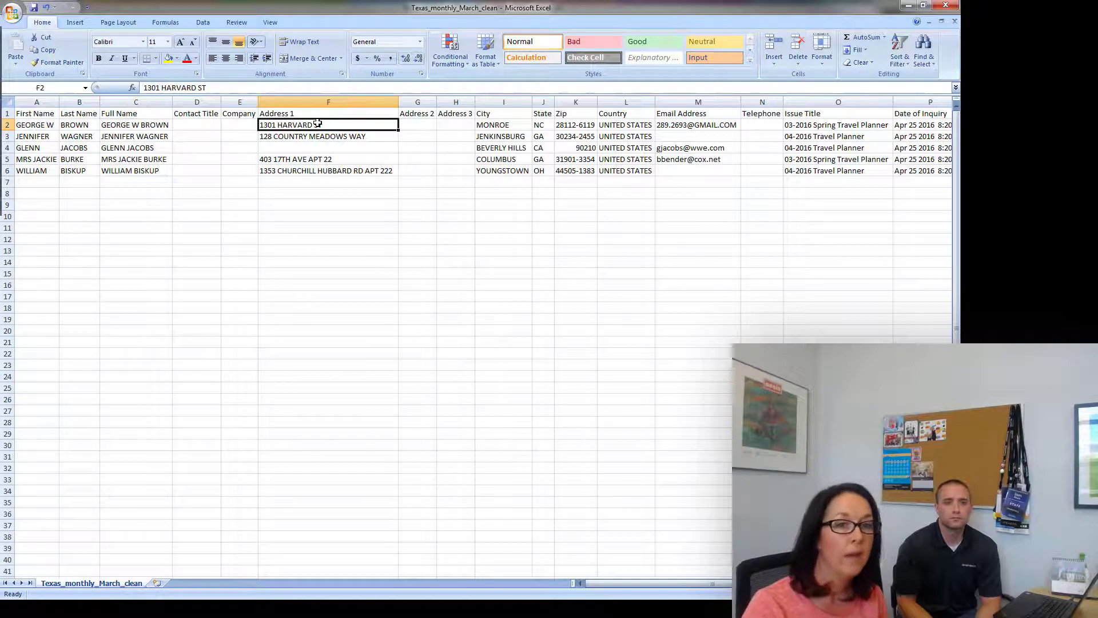
{"action": "left_click", "coordinate": [422, 125]}
{"action": "left_click", "coordinate": [447, 117]}
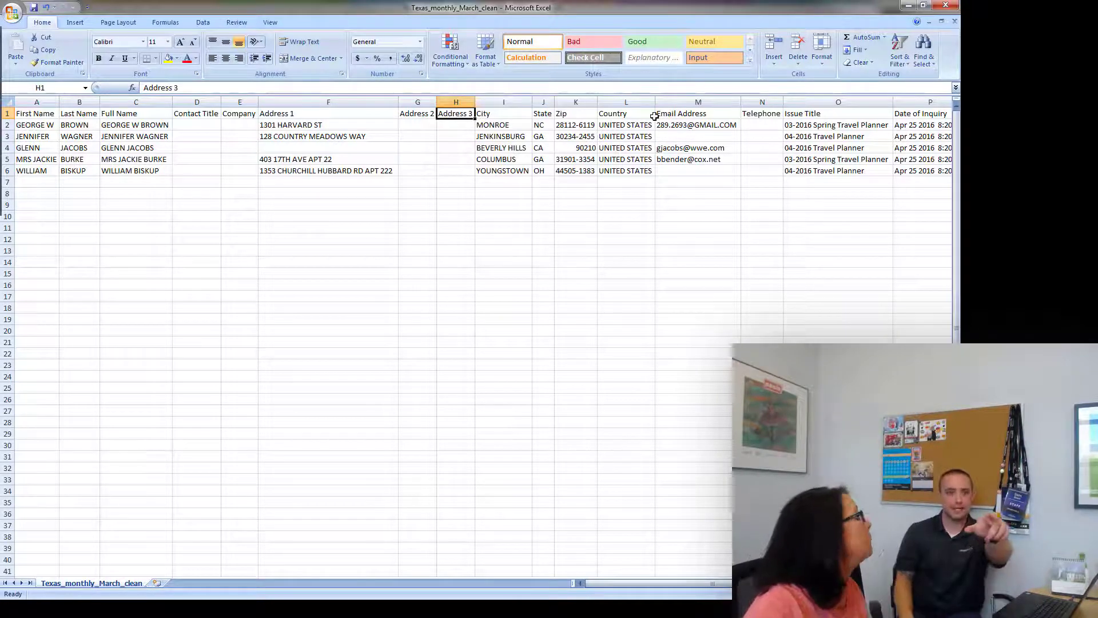
{"action": "left_click", "coordinate": [155, 207]}
Insert a blank column between the First Name and Last Name columns and check the first-name entries that hold extra parts
{"action": "left_click", "coordinate": [47, 124]}
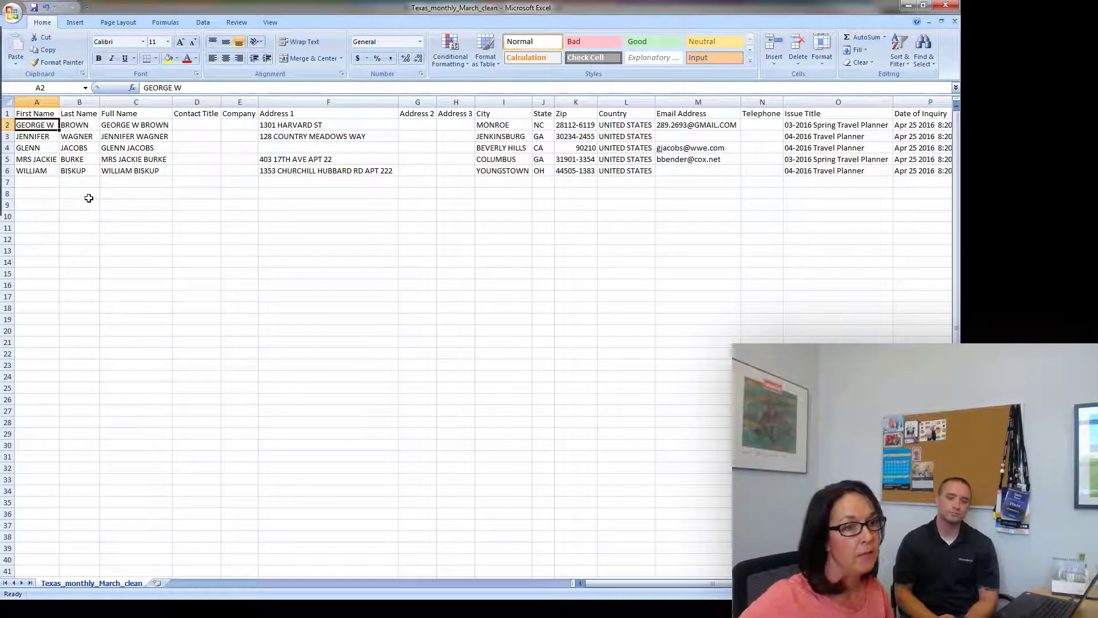
{"action": "left_click", "coordinate": [73, 102]}
{"action": "right_click", "coordinate": [74, 102]}
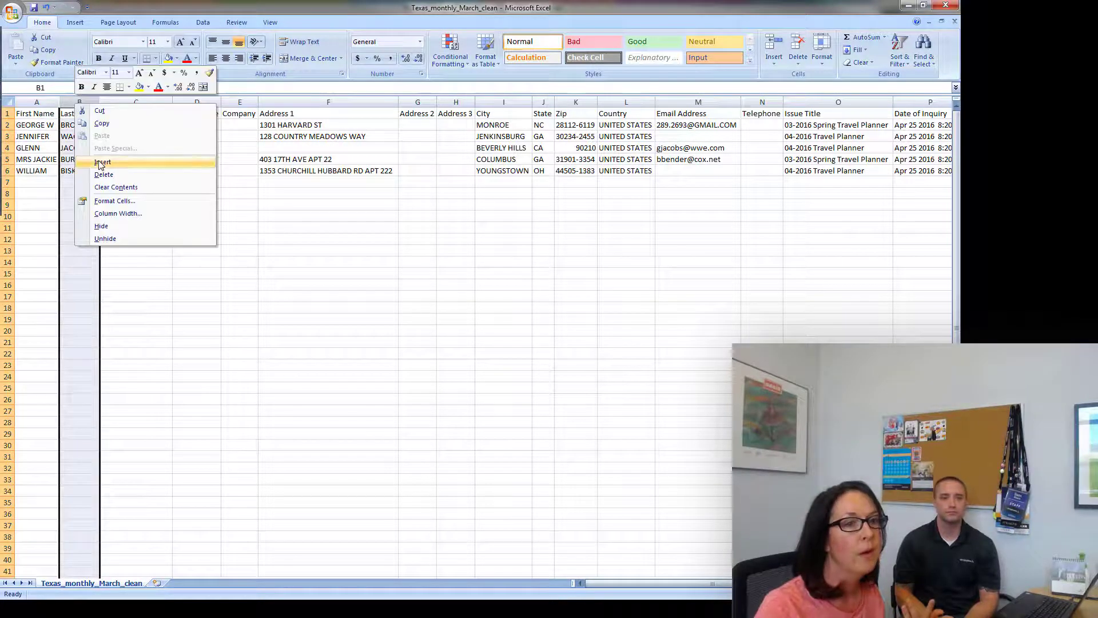
{"action": "left_click", "coordinate": [97, 162]}
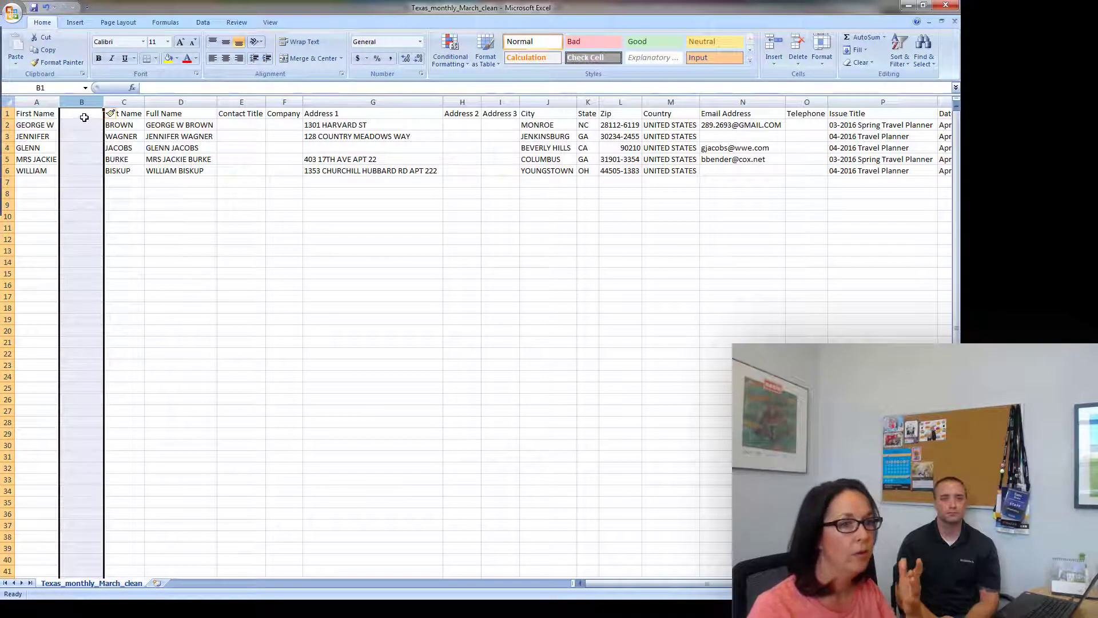
{"action": "left_click", "coordinate": [40, 126]}
{"action": "left_click", "coordinate": [80, 125]}
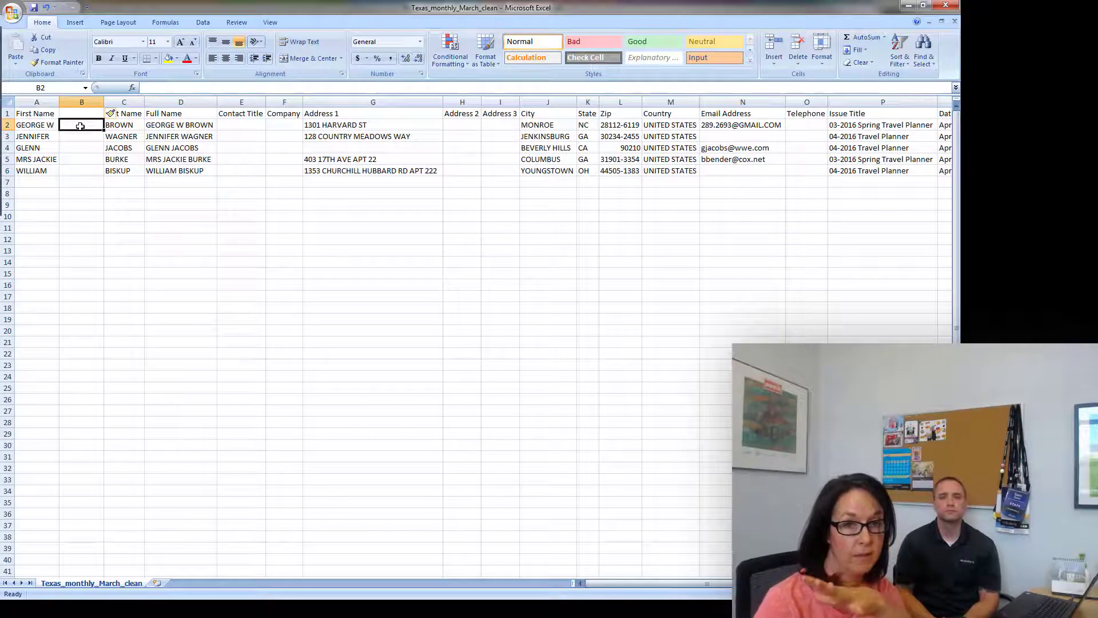
{"action": "left_click", "coordinate": [30, 160]}
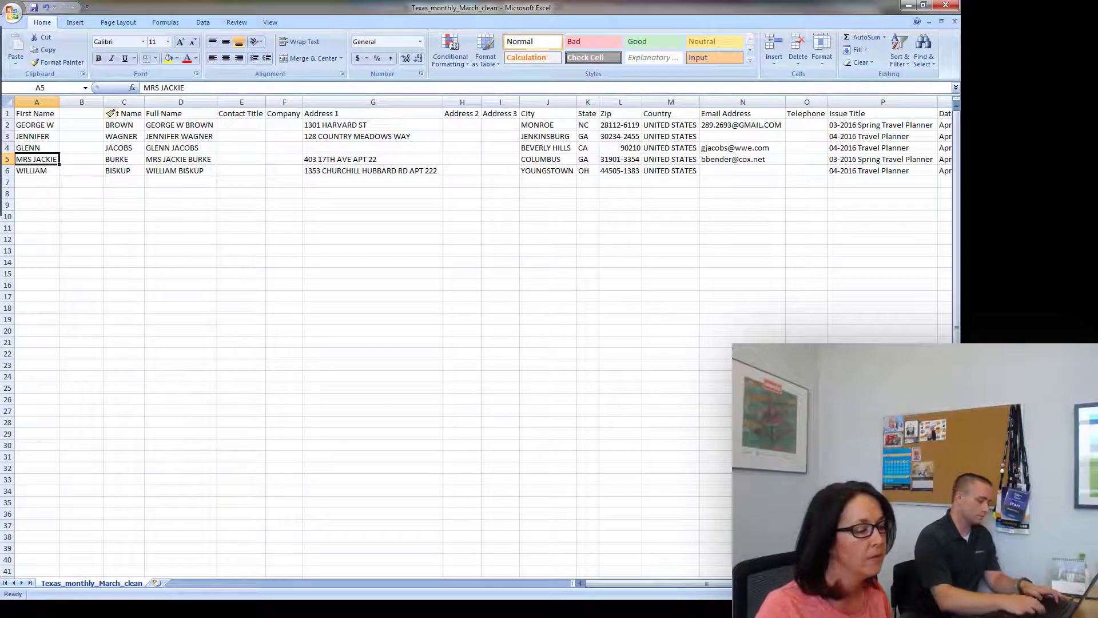
Switch to the Simpleview CRM new contact form, examine the required Full Name field, and open the contacts list
{"action": "key", "text": "alt+Tab"}
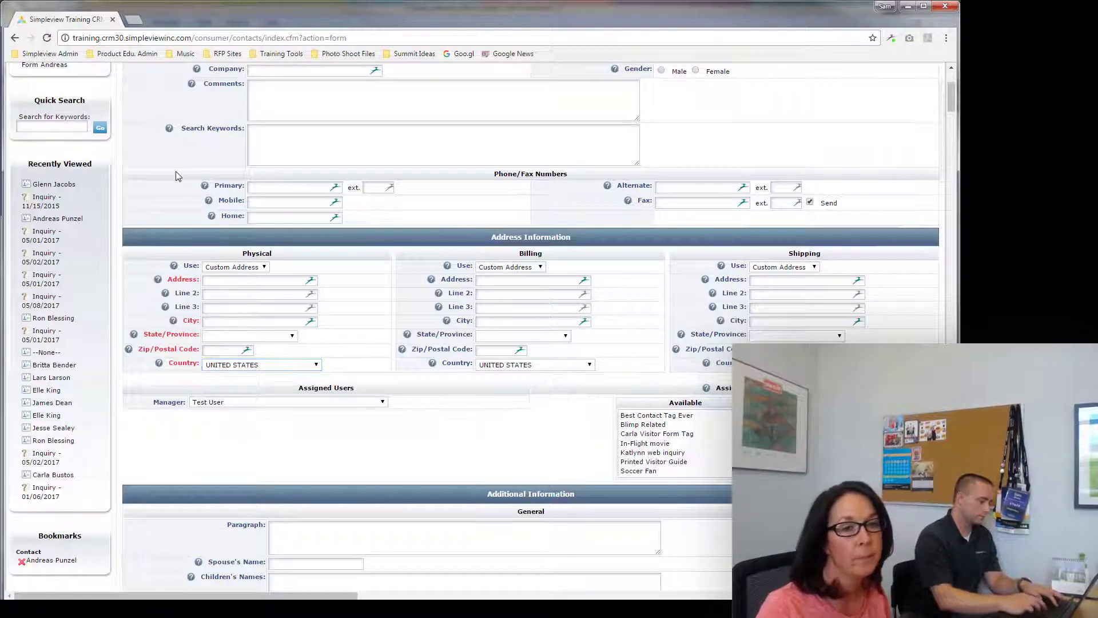
{"action": "scroll", "coordinate": [176, 175], "scroll_direction": "up", "scroll_amount": 1}
{"action": "scroll", "coordinate": [176, 175], "scroll_direction": "up", "scroll_amount": 2}
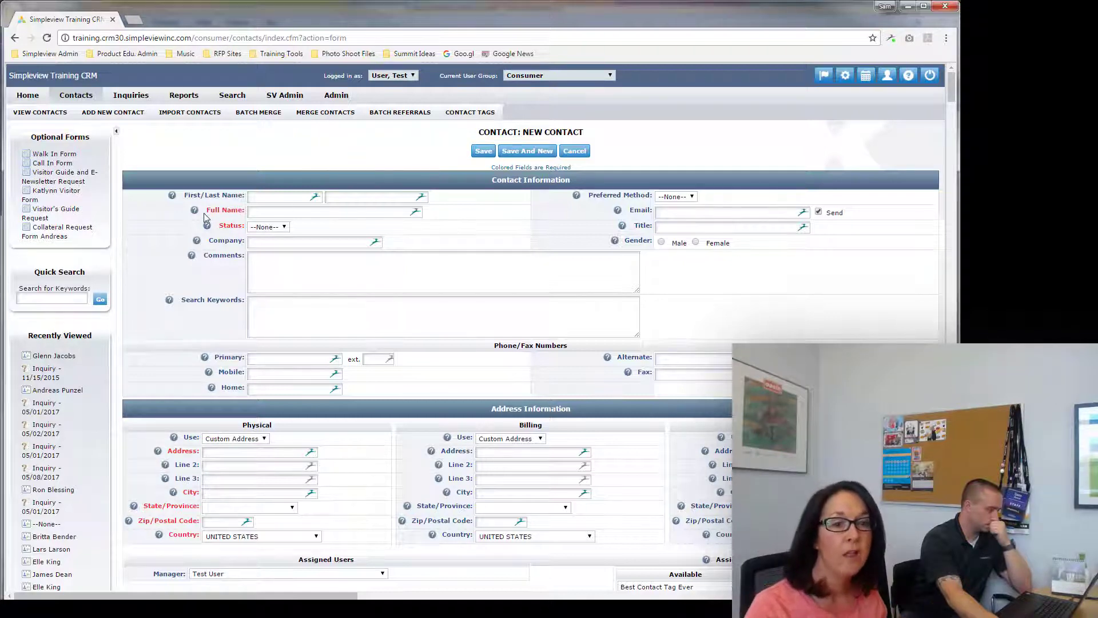
{"action": "left_click_drag", "start_coordinate": [205, 211], "coordinate": [252, 212]}
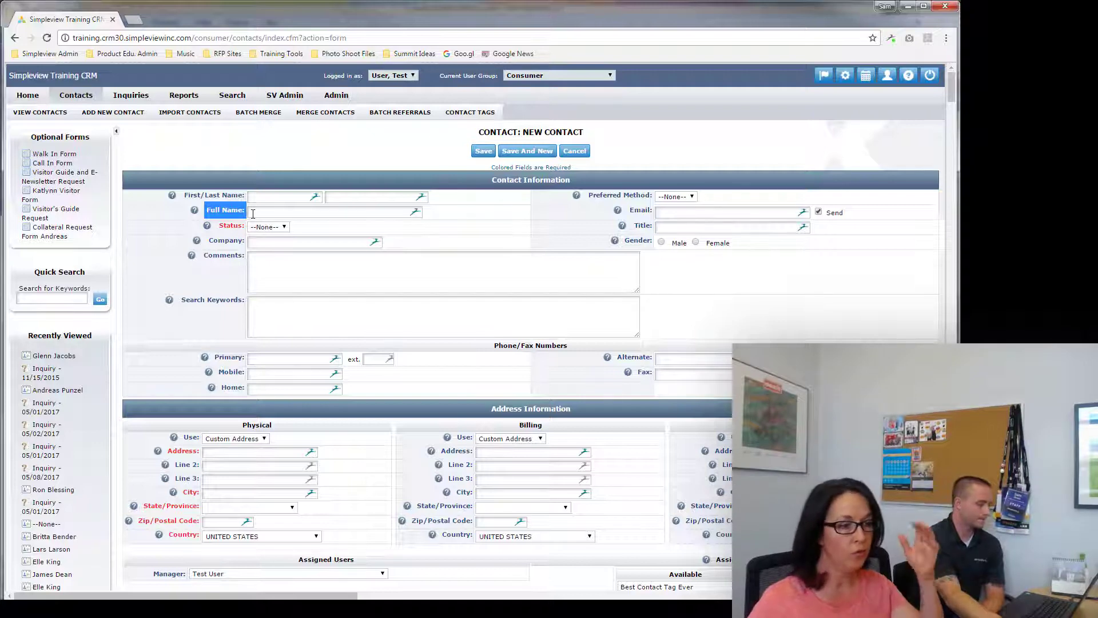
{"action": "left_click", "coordinate": [94, 101]}
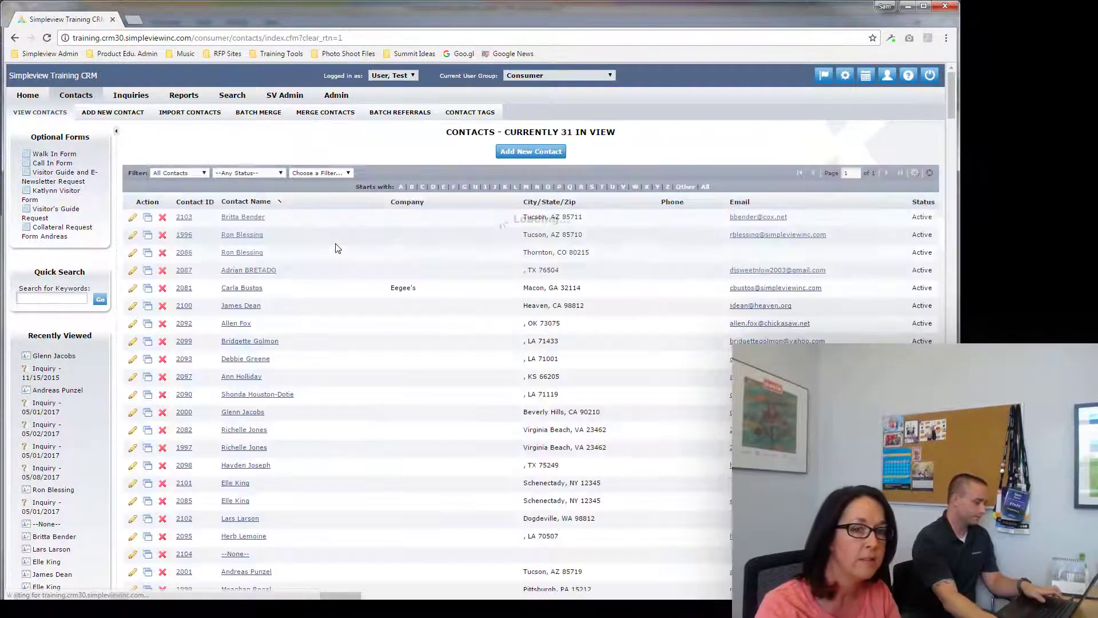
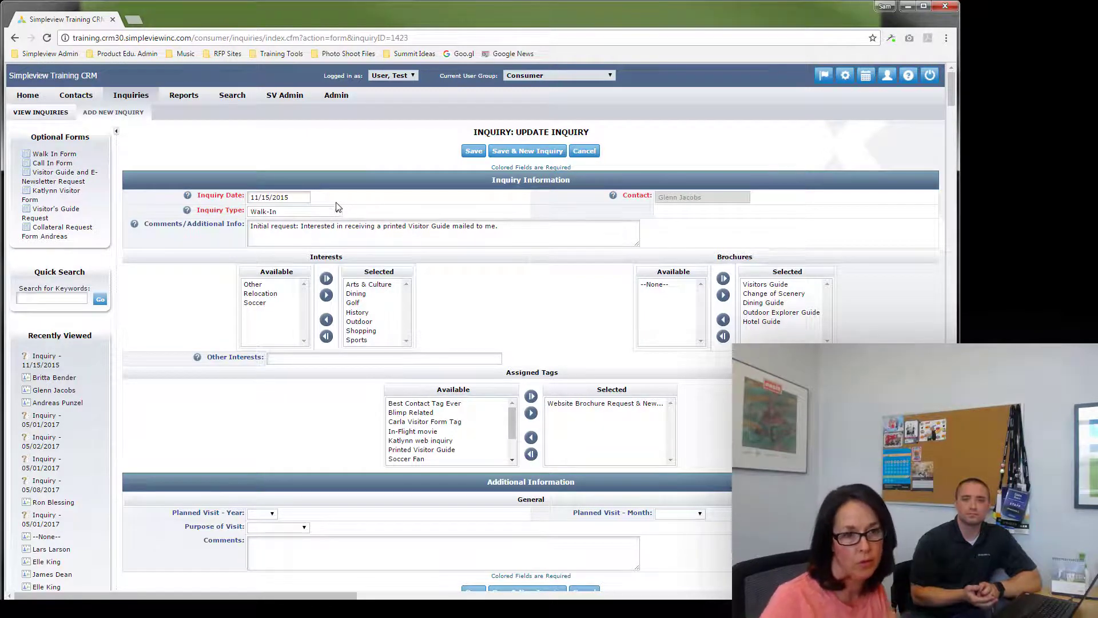
Set the Inquiry Type of the 11/15/2015 inquiry to Reader Response and review the available inquiry types
{"action": "left_click_drag", "start_coordinate": [223, 217], "coordinate": [255, 215]}
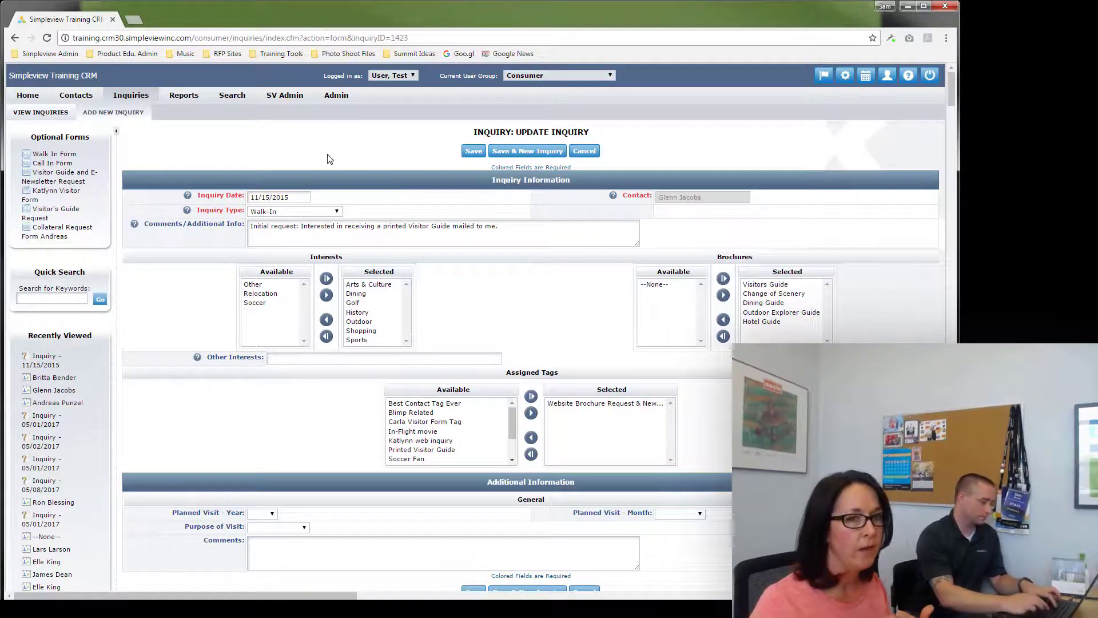
{"action": "left_click", "coordinate": [291, 212]}
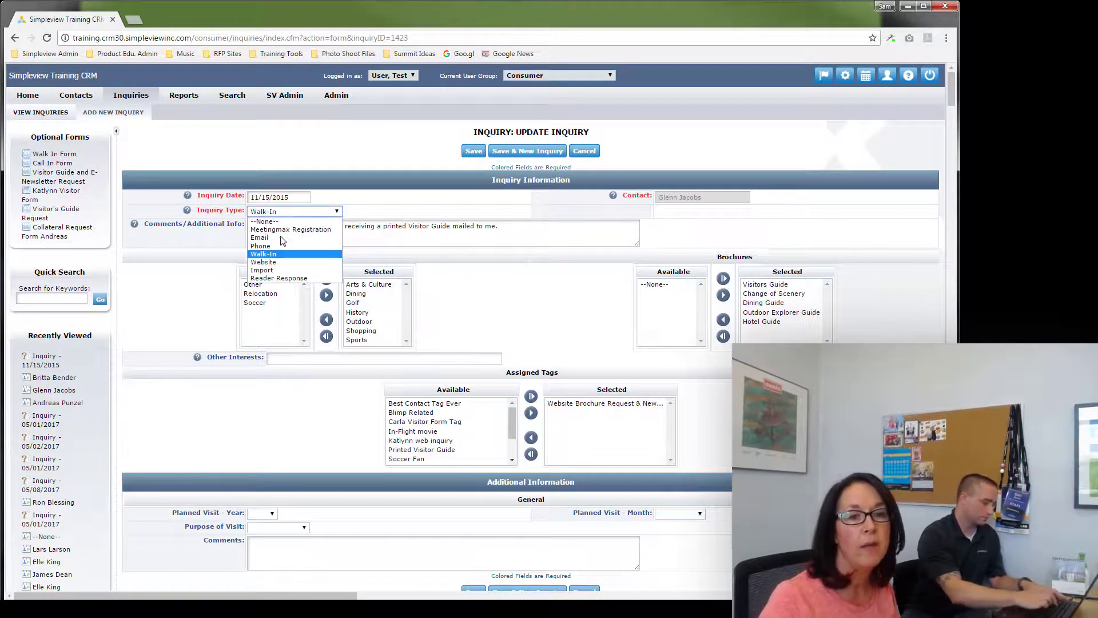
{"action": "left_click", "coordinate": [281, 278]}
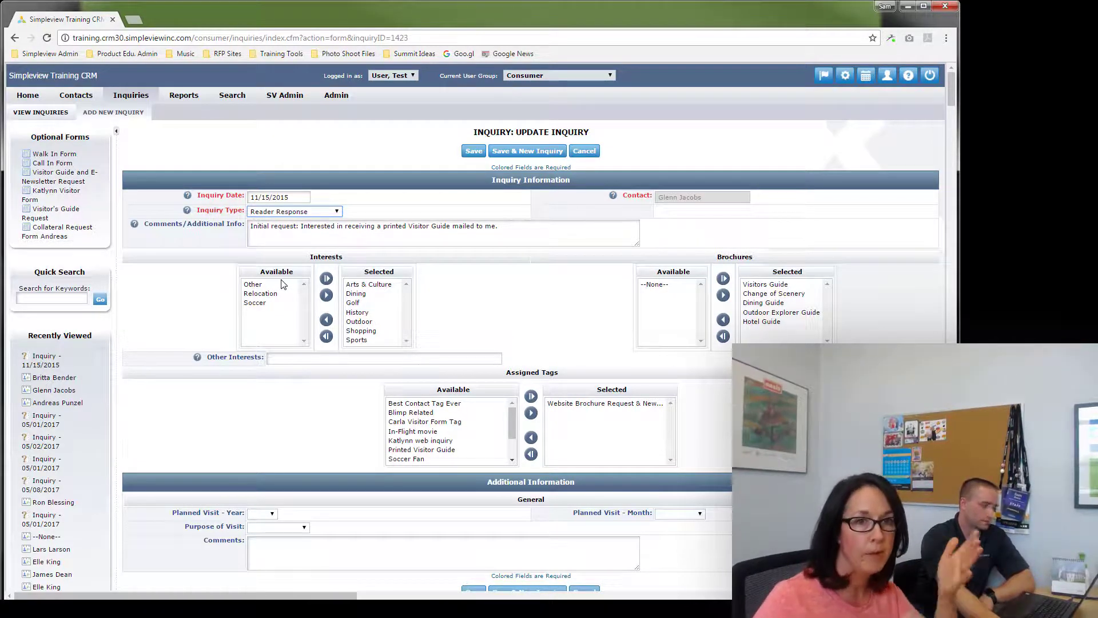
{"action": "left_click", "coordinate": [317, 213]}
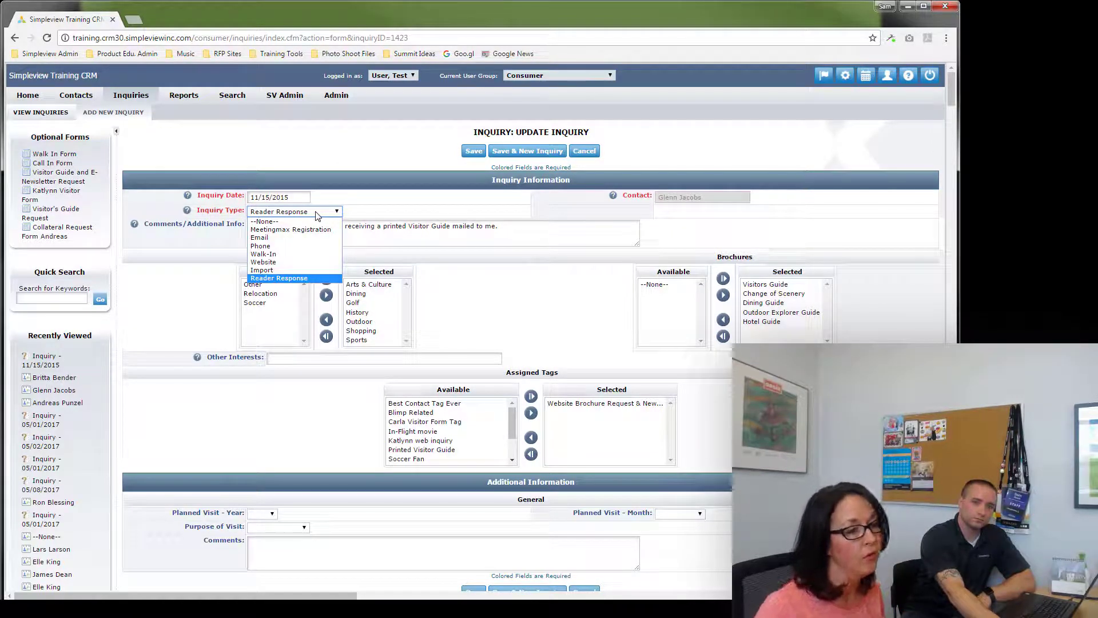
{"action": "left_click", "coordinate": [547, 318]}
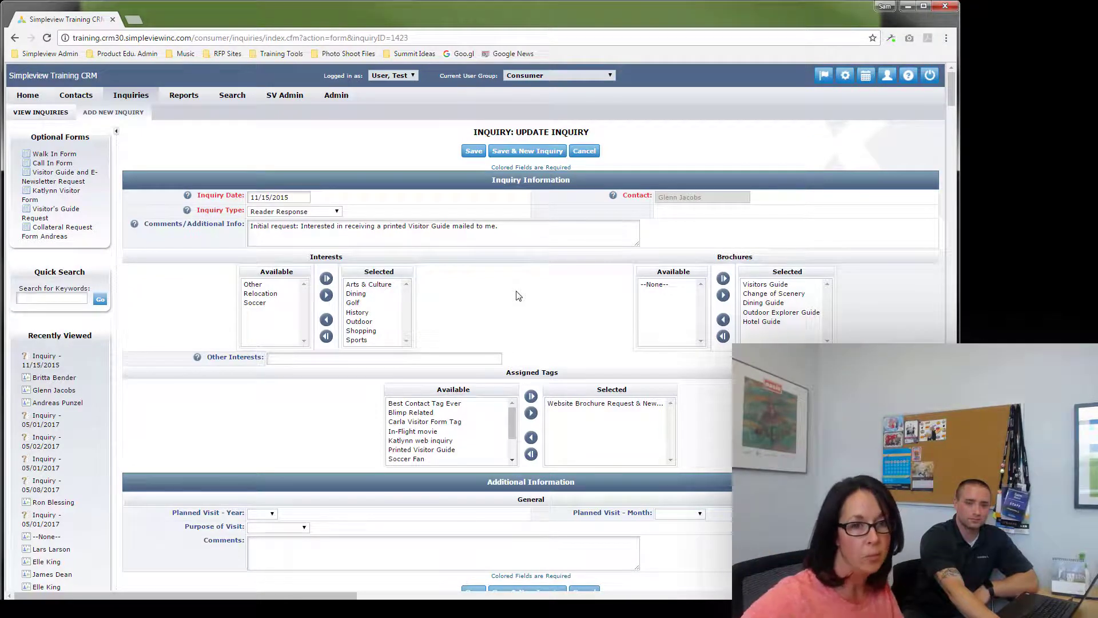
{"action": "left_click", "coordinate": [291, 213]}
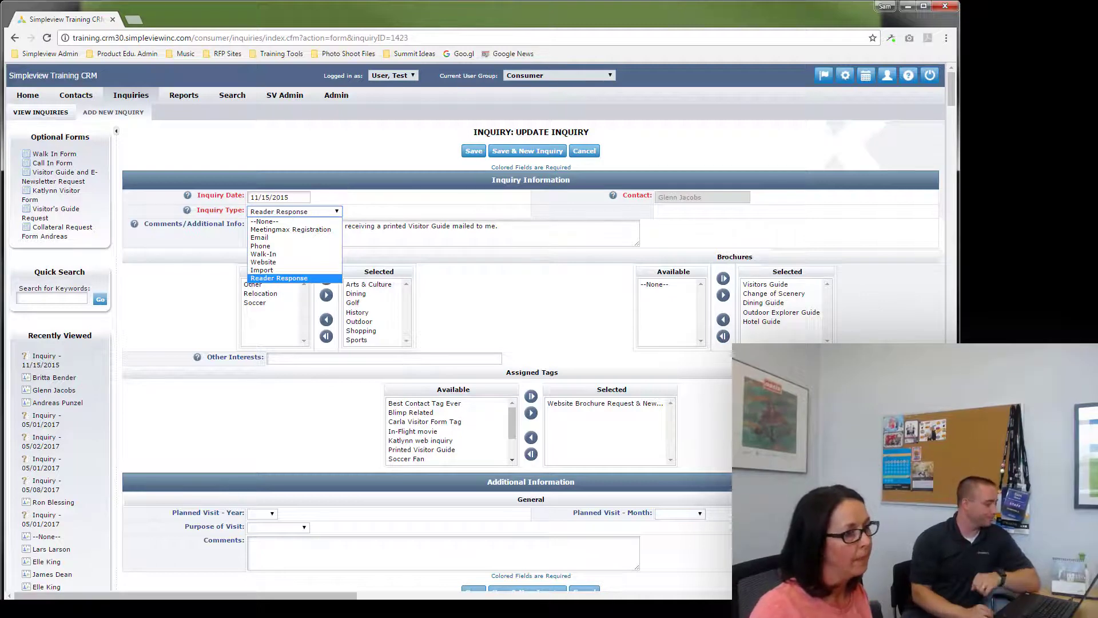
{"action": "key", "text": "alt+Tab"}
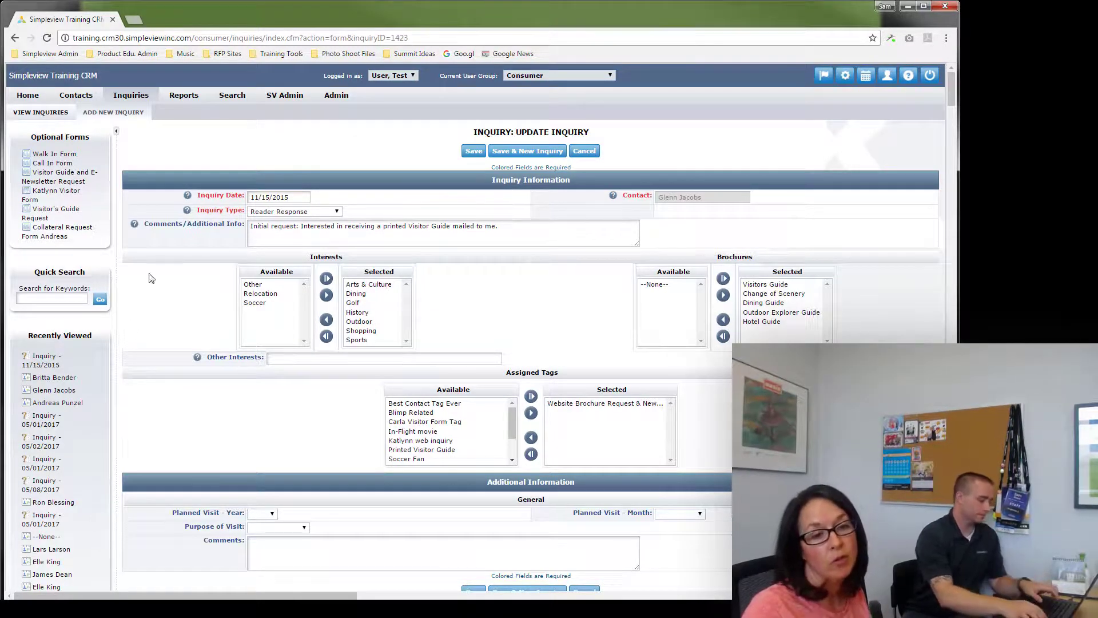
Open a new contact form and enter 85741 as the physical address Zip/Postal Code to fill in its city and state
{"action": "left_click", "coordinate": [81, 100]}
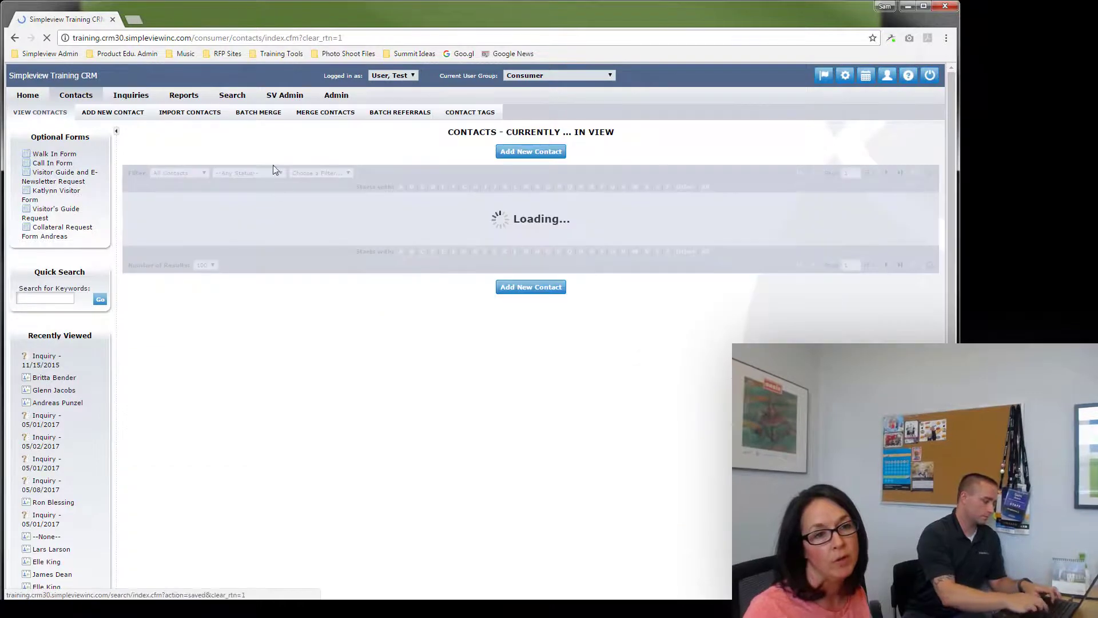
{"action": "left_click", "coordinate": [523, 152]}
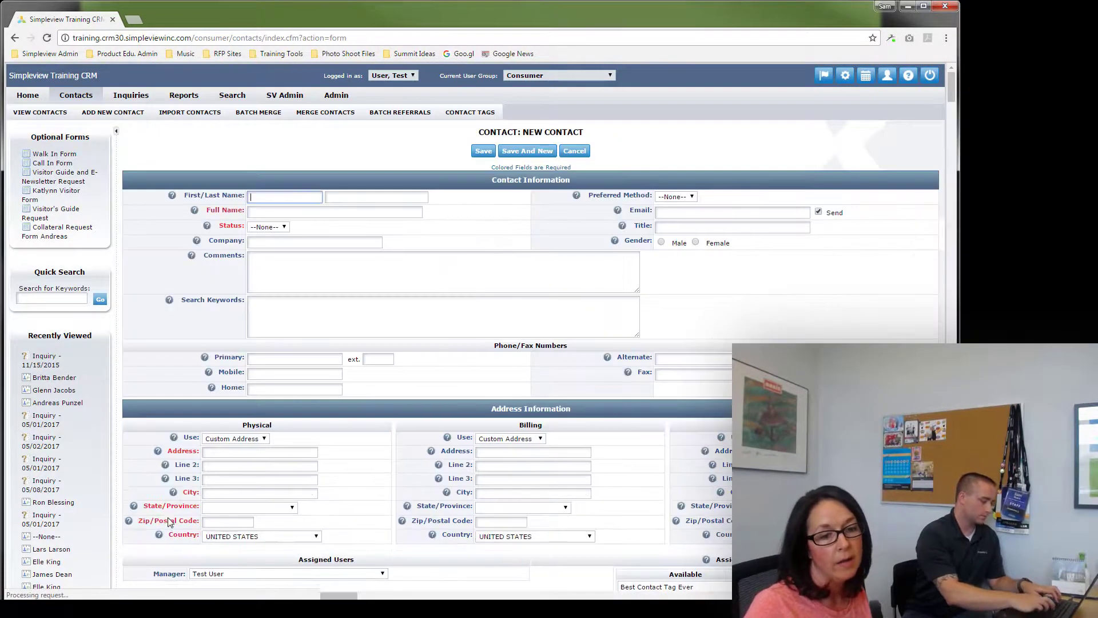
{"action": "left_click", "coordinate": [210, 521]}
{"action": "type", "text": "35741"}
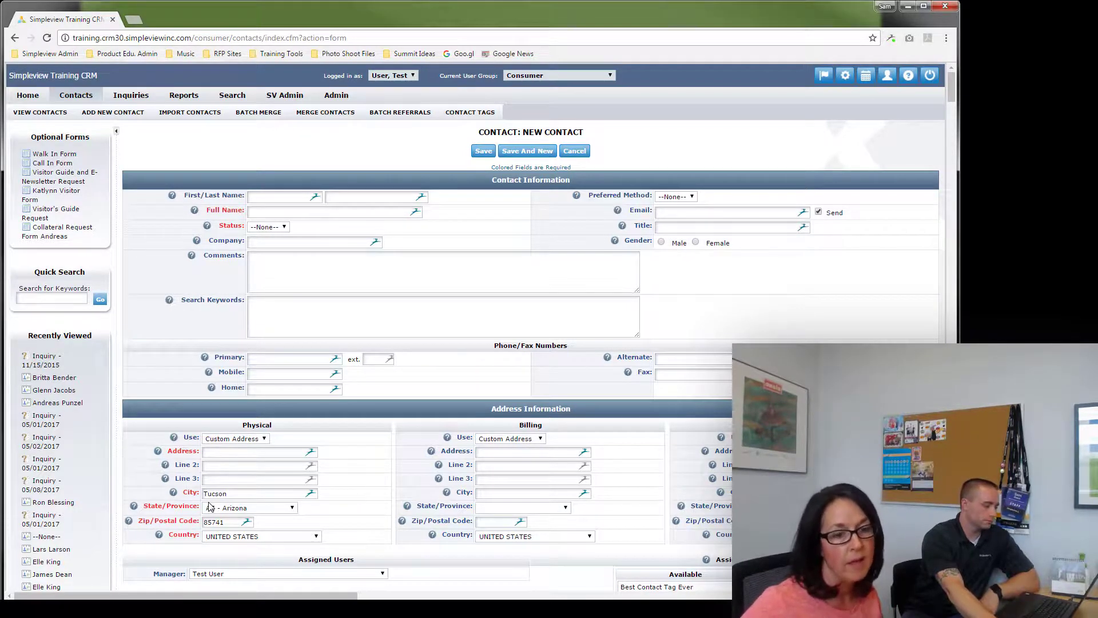
{"action": "left_click_drag", "start_coordinate": [236, 522], "coordinate": [180, 527]}
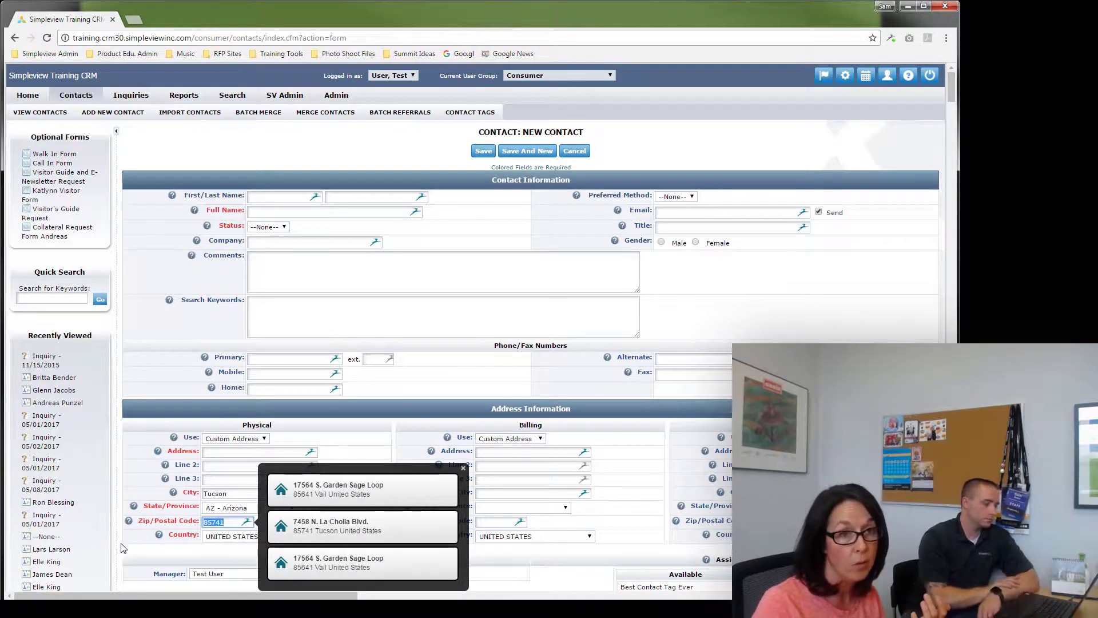
{"action": "left_click", "coordinate": [173, 320]}
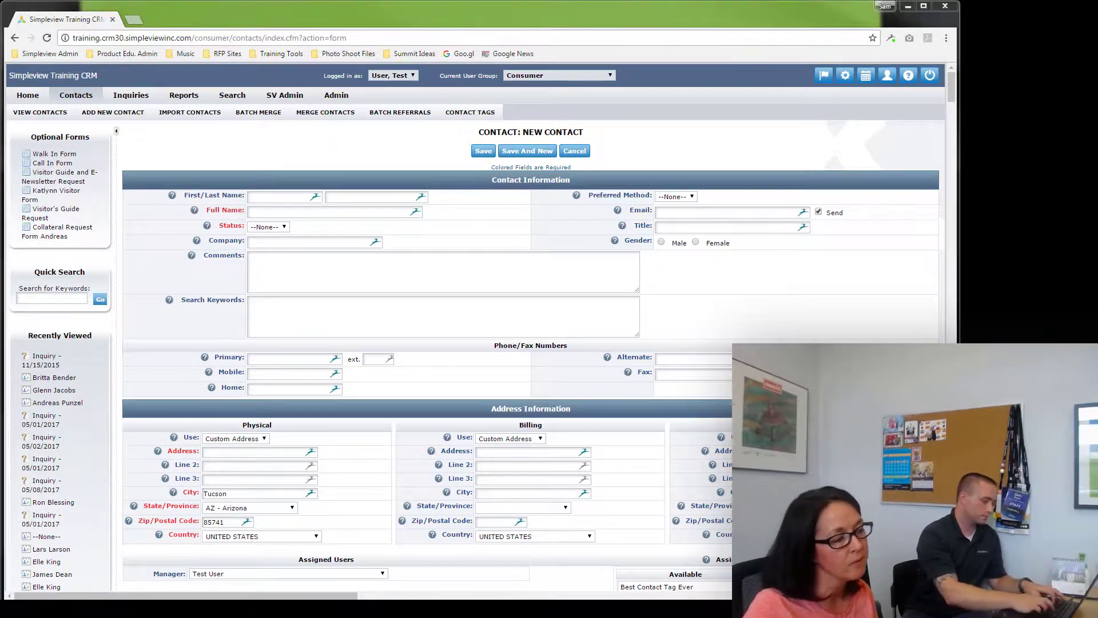
In the Texas_monthly_March_clean workbook, delete the Address 2 and Address 3 columns and minimize Excel
{"action": "key", "text": "alt+Tab"}
{"action": "left_click", "coordinate": [565, 264]}
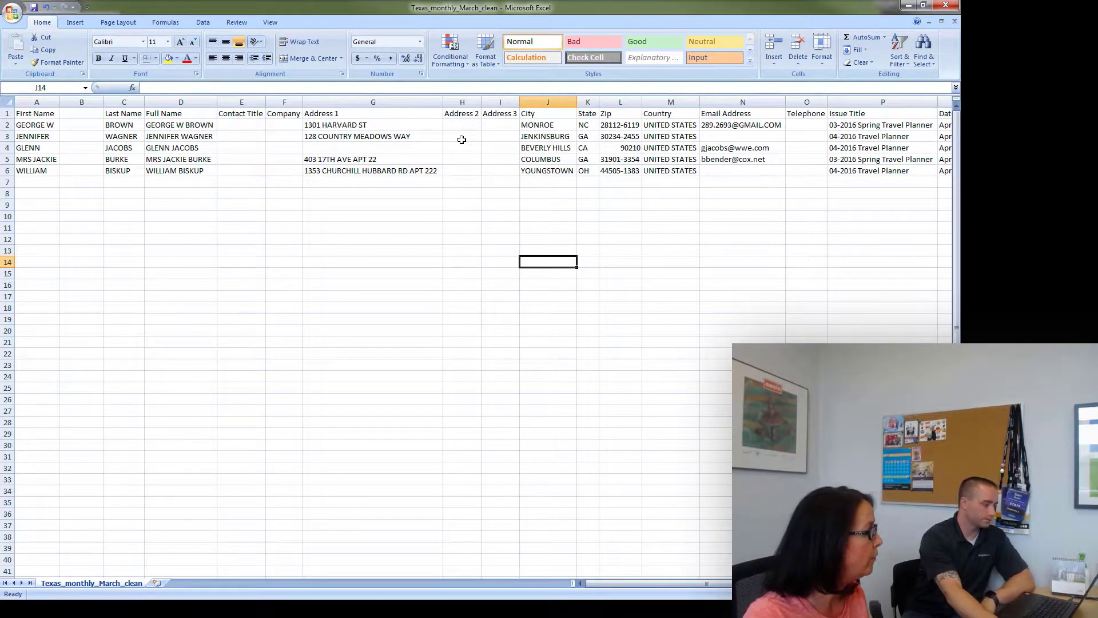
{"action": "left_click", "coordinate": [447, 101]}
{"action": "left_click", "coordinate": [494, 101], "text": "shift"}
{"action": "right_click", "coordinate": [495, 101]}
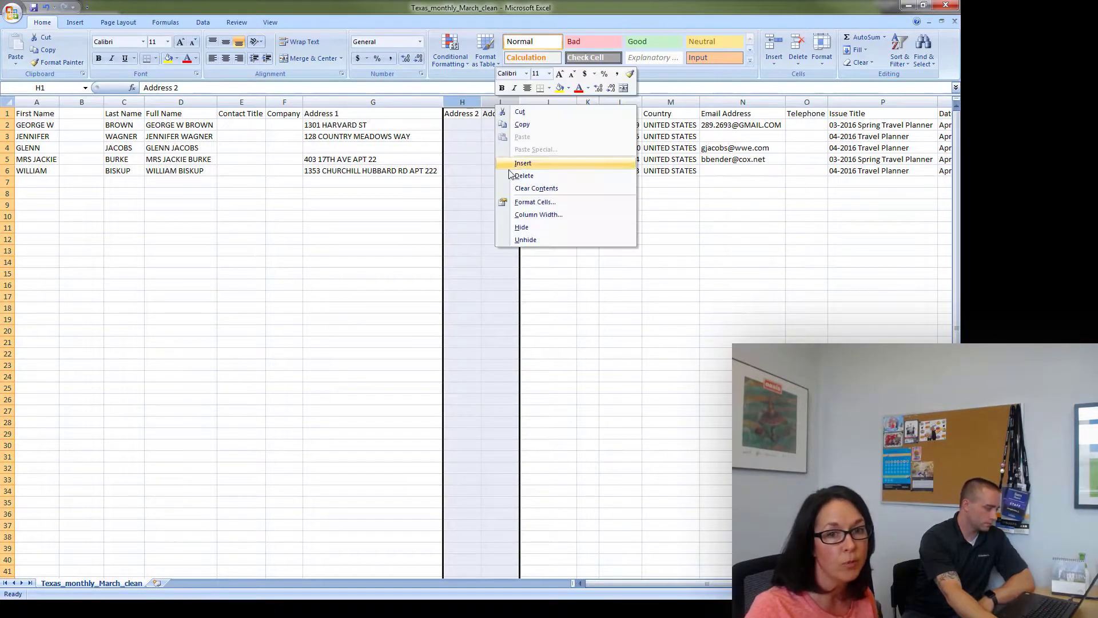
{"action": "left_click", "coordinate": [517, 170]}
{"action": "left_click", "coordinate": [392, 241]}
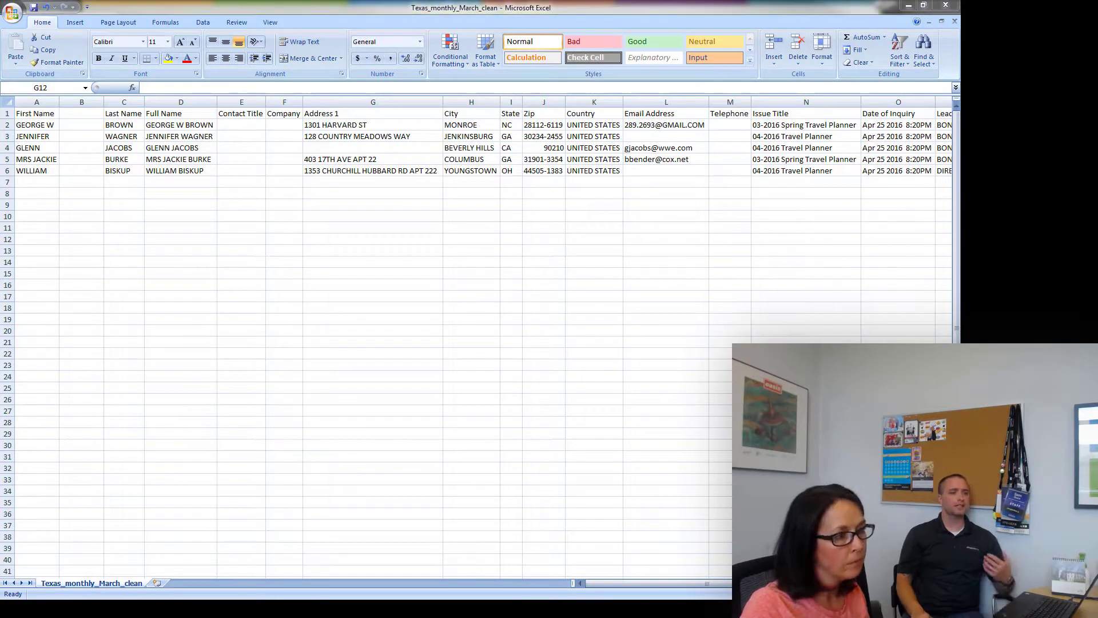
{"action": "left_click", "coordinate": [907, 6]}
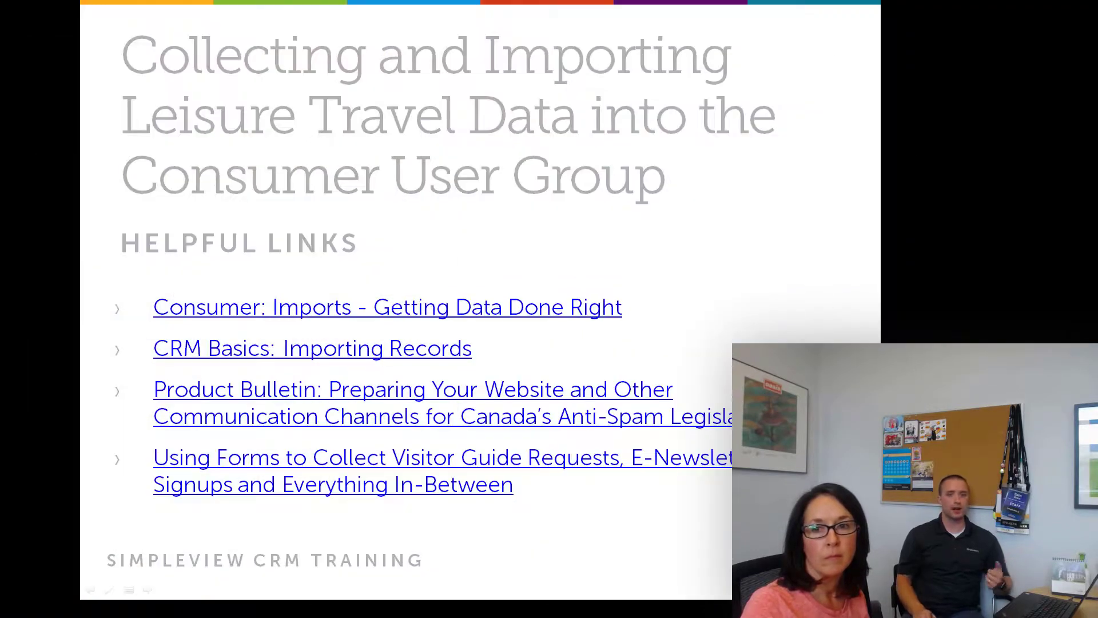